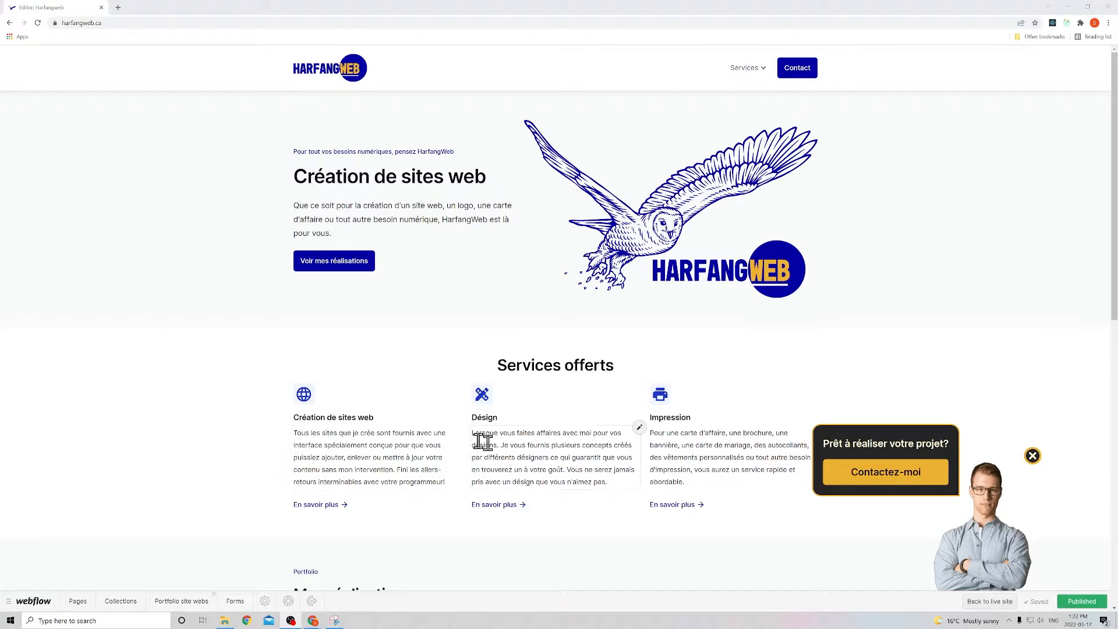
- Try editing the Désign paragraph, hero introduction, Création de sites web heading and subtitle texts
click(517, 437)
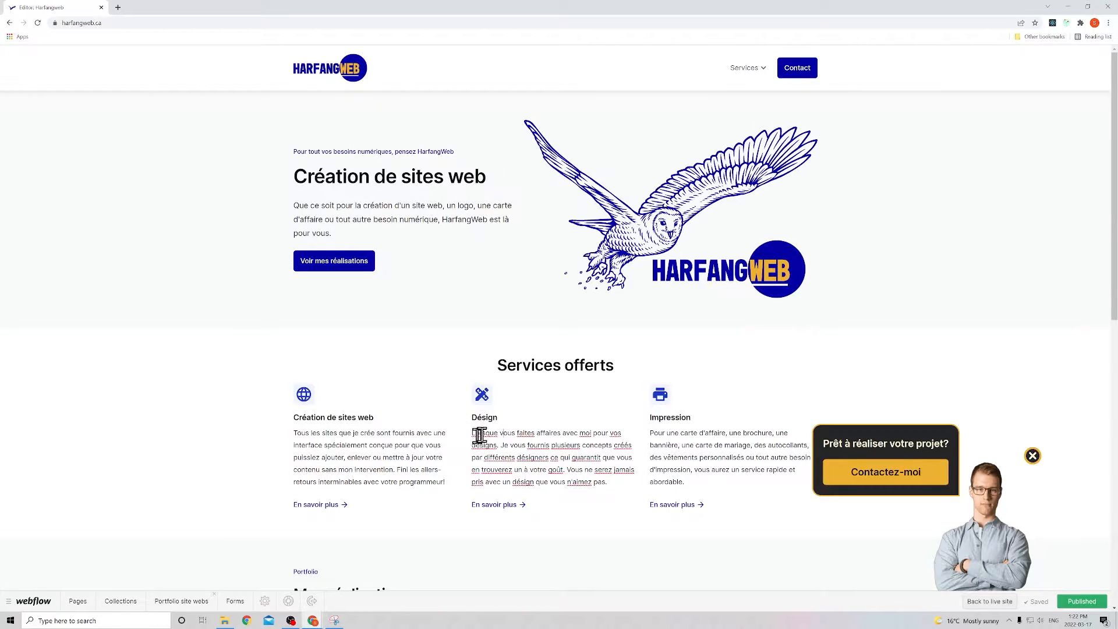
drag(480, 436, 549, 444)
click(558, 443)
click(595, 444)
click(431, 220)
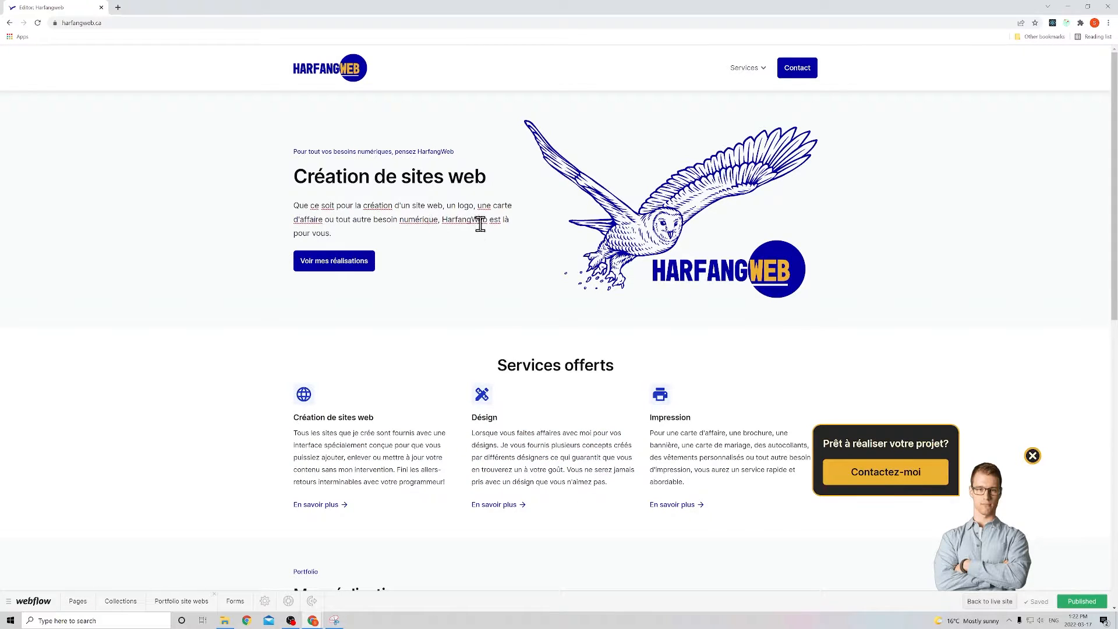
click(449, 176)
click(423, 150)
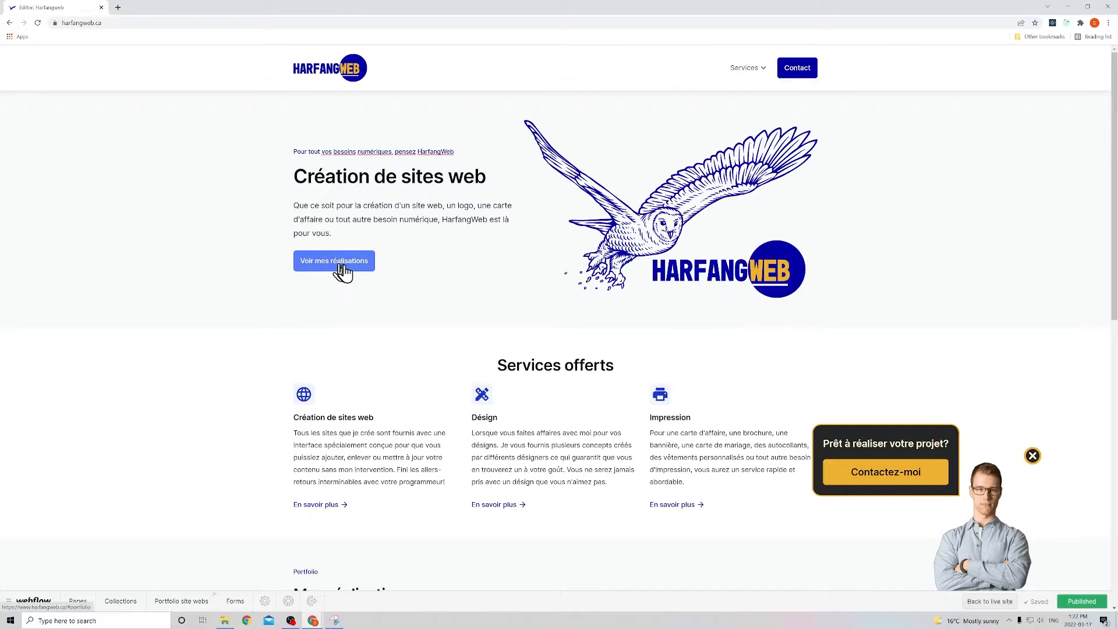
- Scroll the homepage, then show the navbar's Services submenu with its three service pages
scroll(681, 421, down, 1)
scroll(678, 407, down, 1)
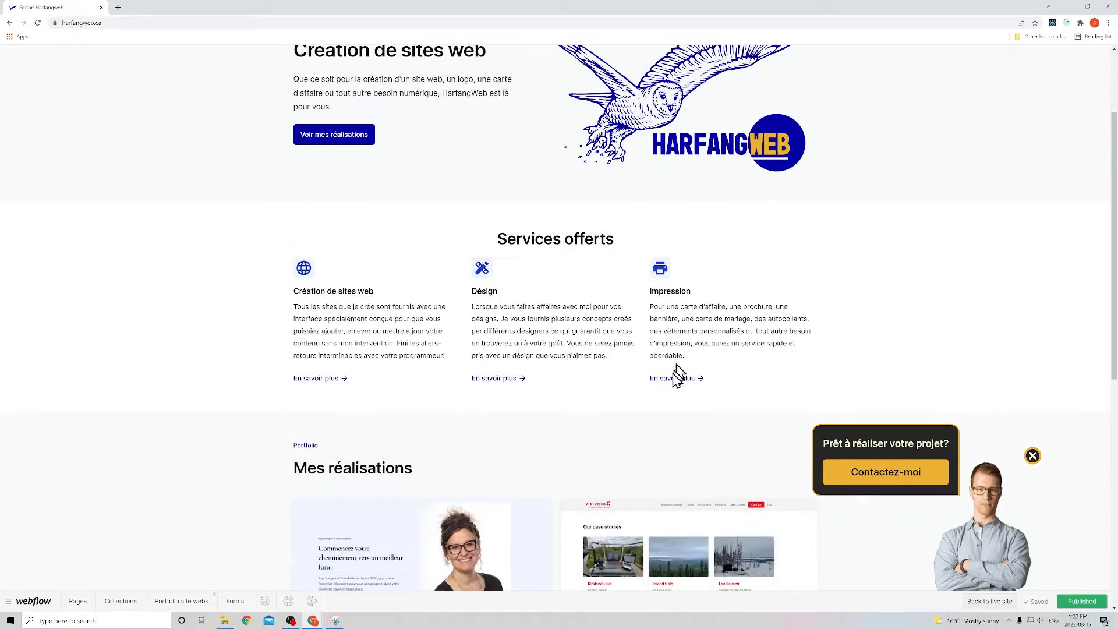
scroll(670, 384, up, 1)
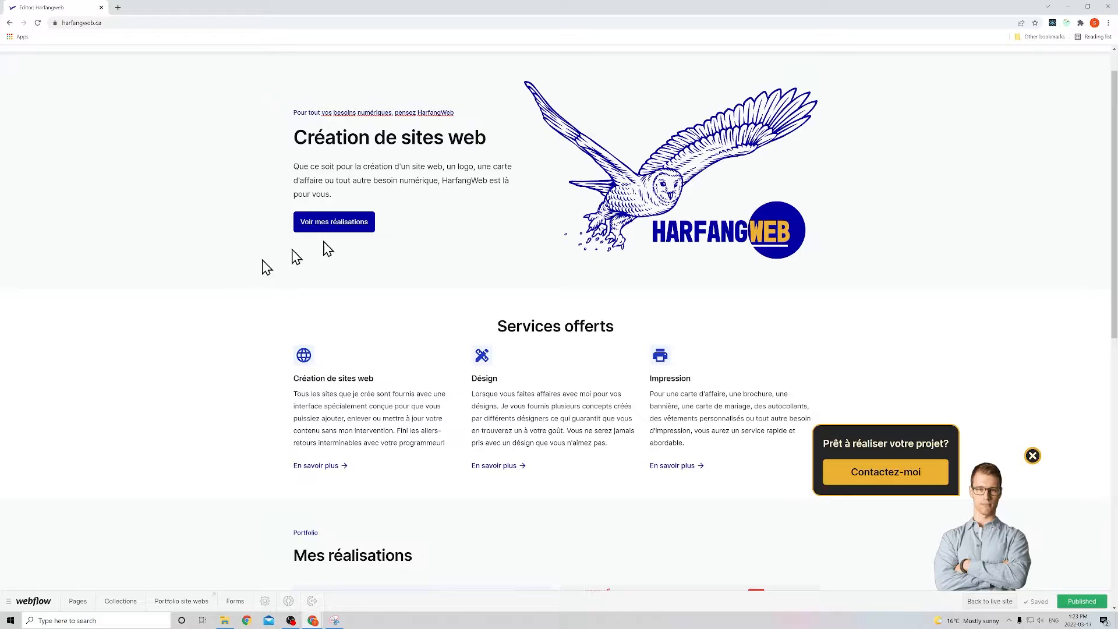
scroll(488, 322, up, 1)
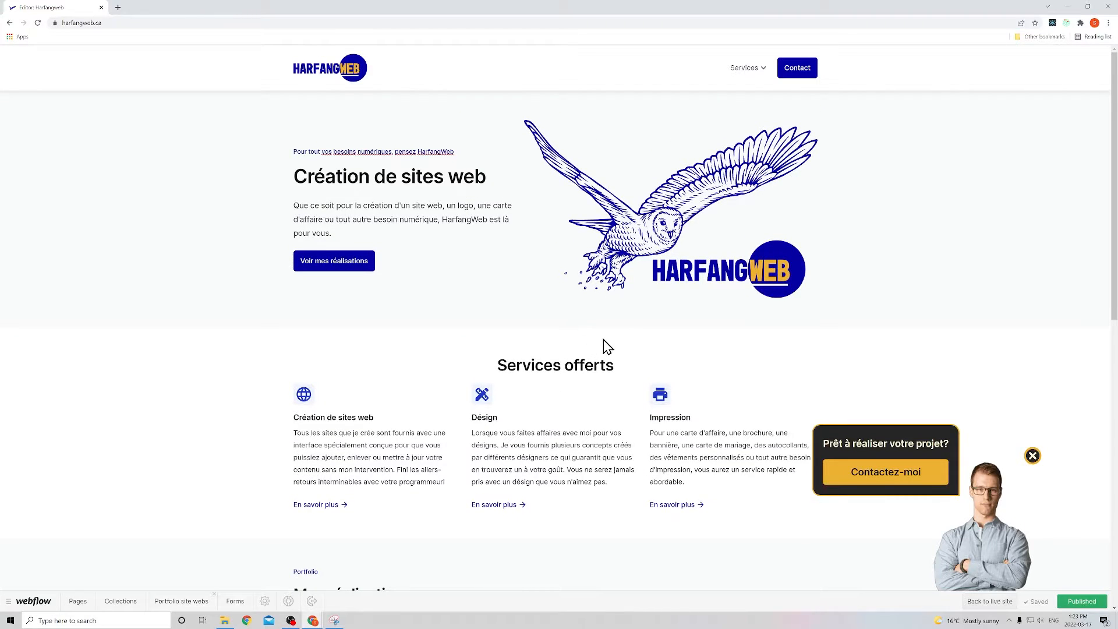
scroll(604, 347, down, 2)
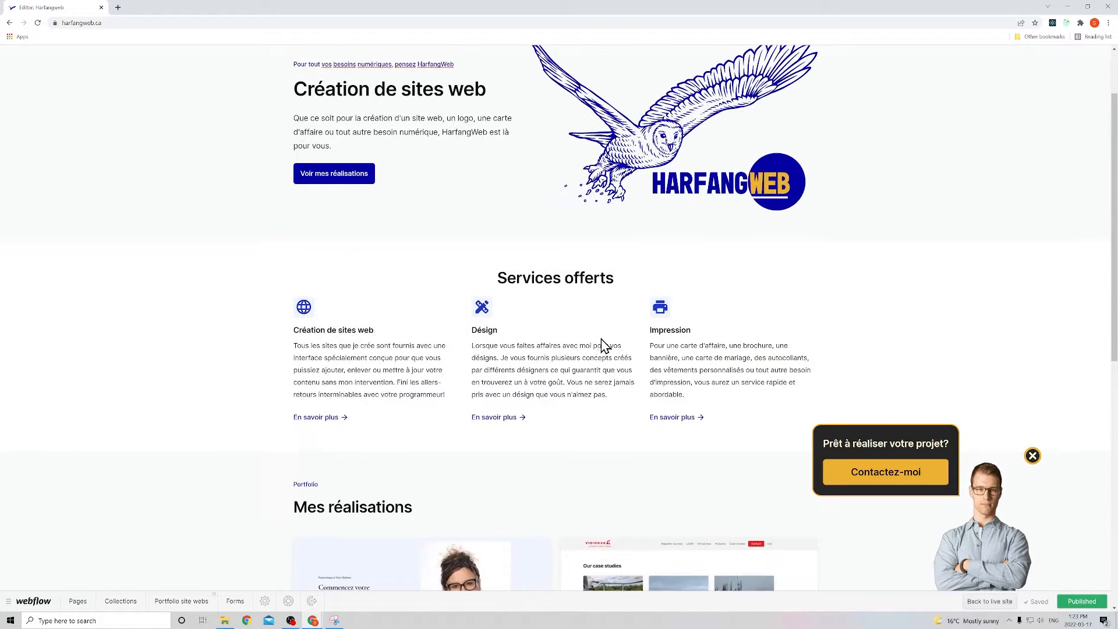
click(533, 358)
scroll(604, 389, up, 1)
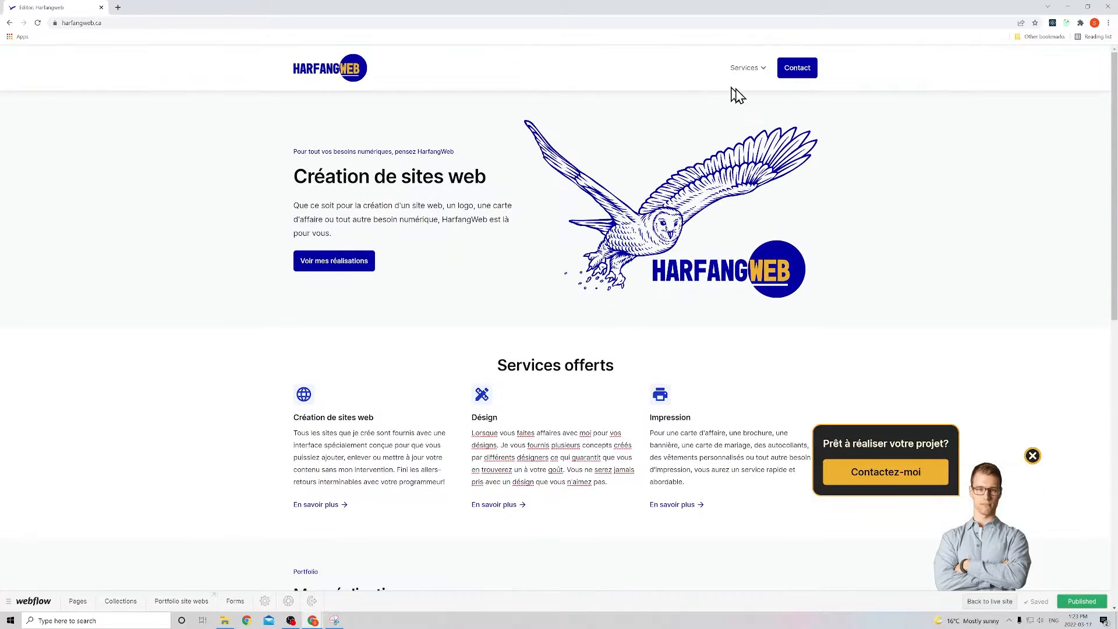
click(757, 69)
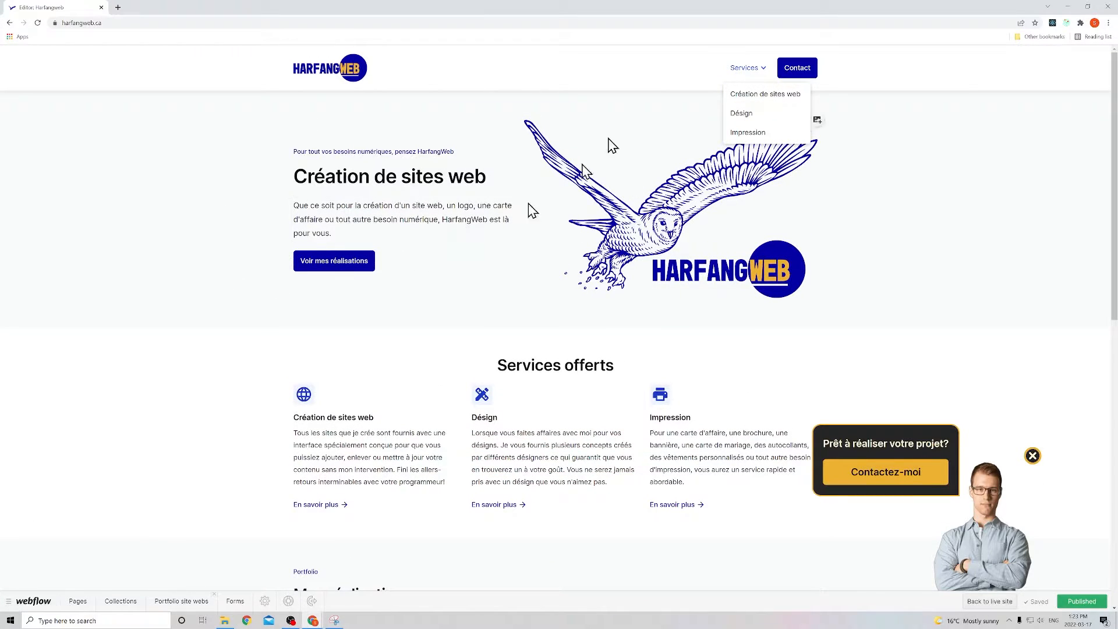
- On the Création de sites web page, replace the intro's closing 'en savoir plus.' with 'voir l'éditeur en action.'
click(751, 95)
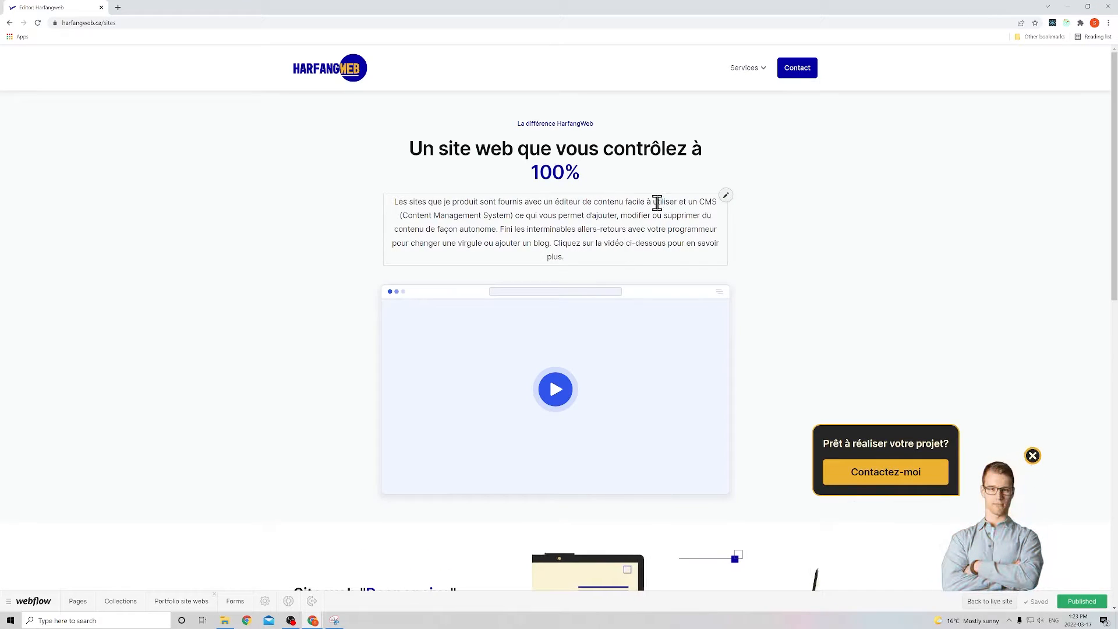
click(597, 249)
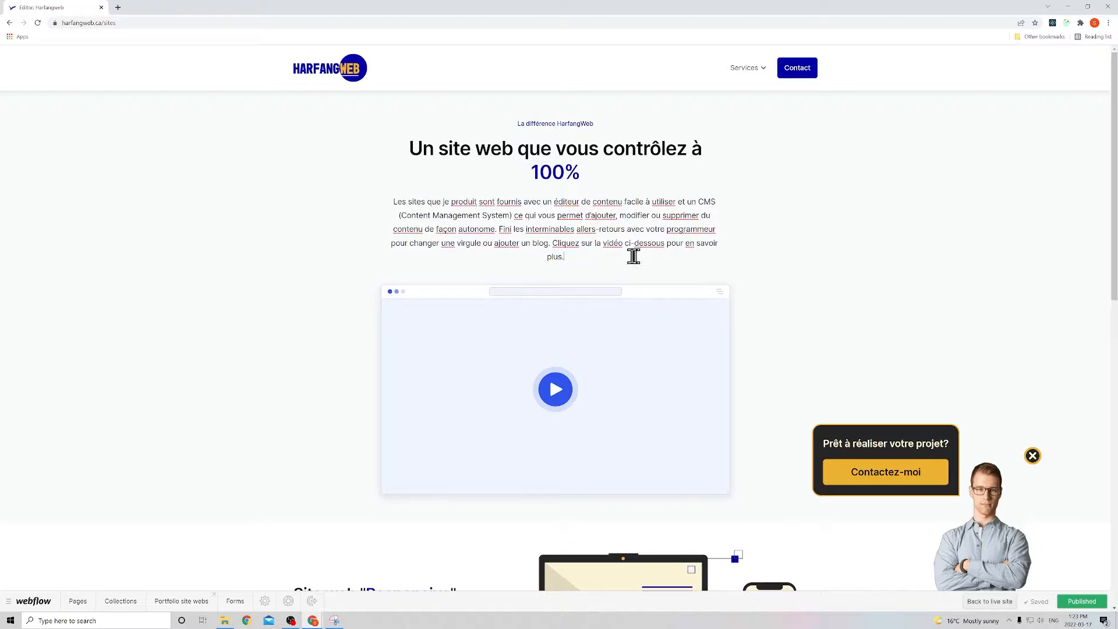
drag(563, 256, 685, 244)
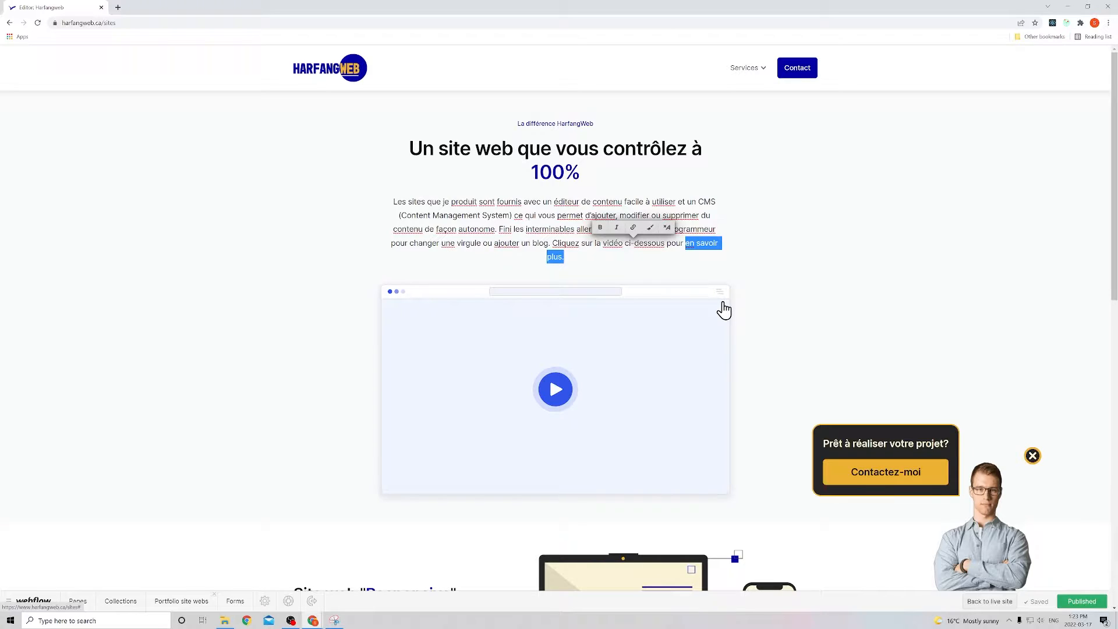
text(voir l')
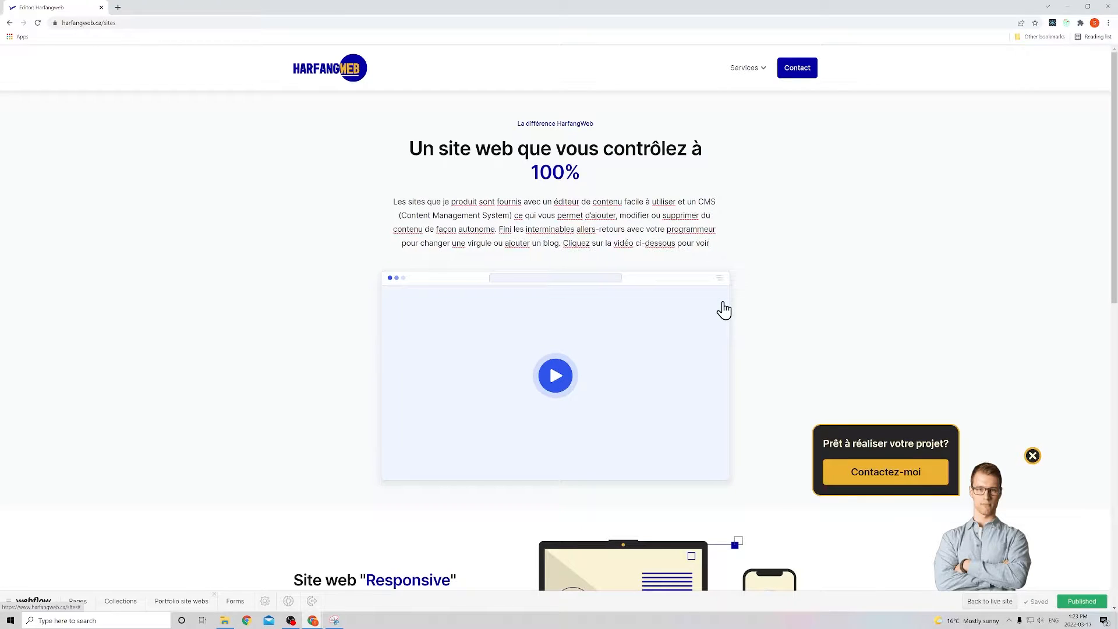
text(éditeur en act)
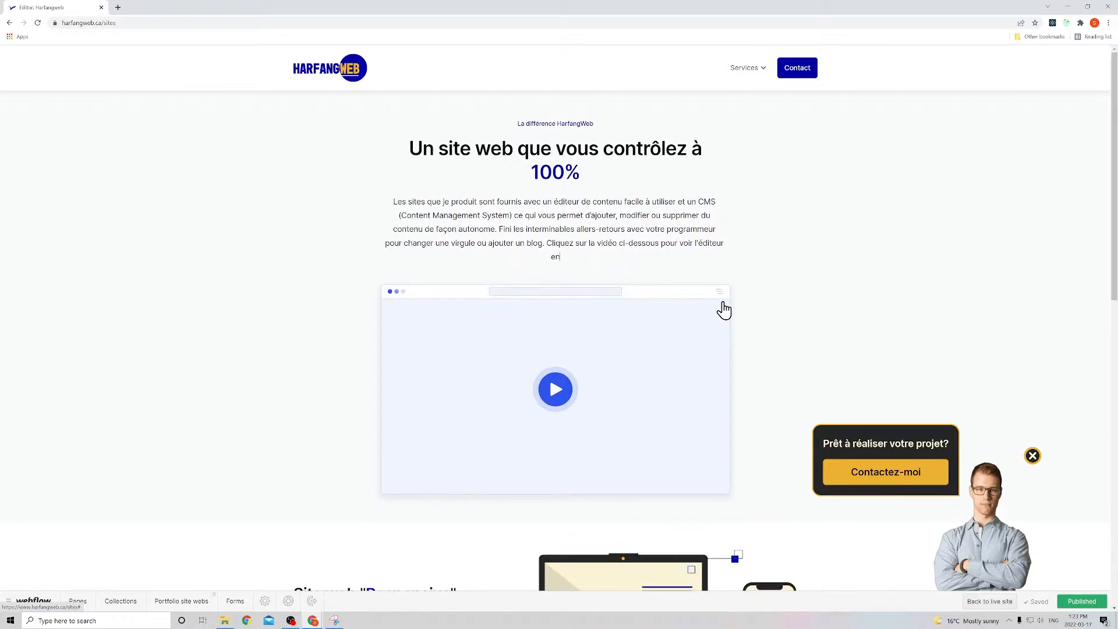
text(ion.)
click(873, 277)
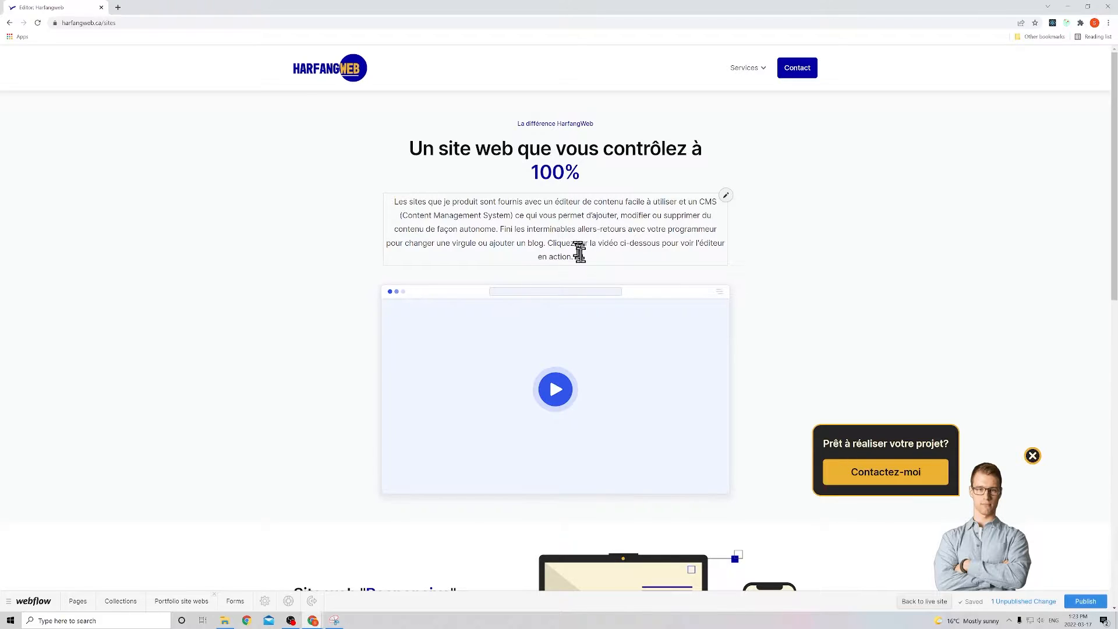
scroll(568, 292, down, 2)
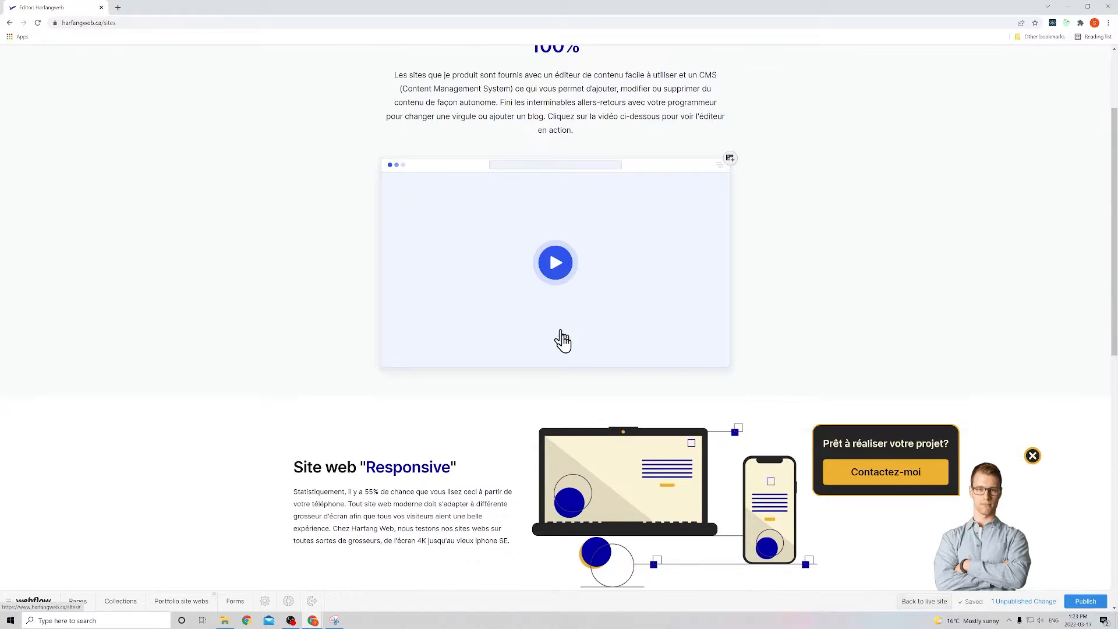
scroll(565, 347, up, 2)
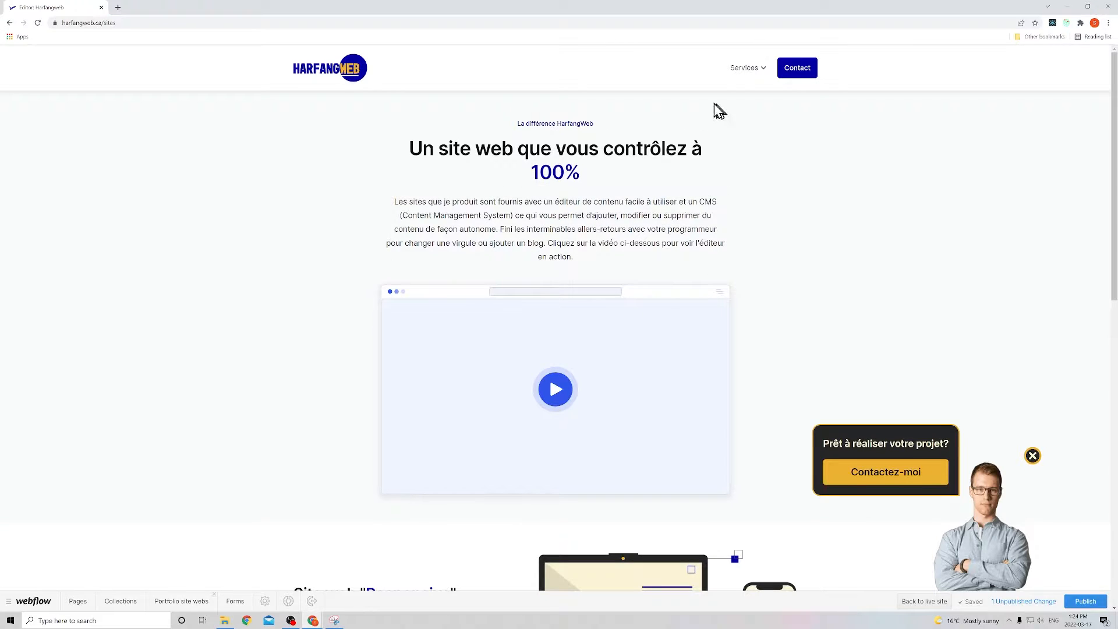
- Go back to the Accueil page and scroll down to the Mes réalisations project cards
click(79, 603)
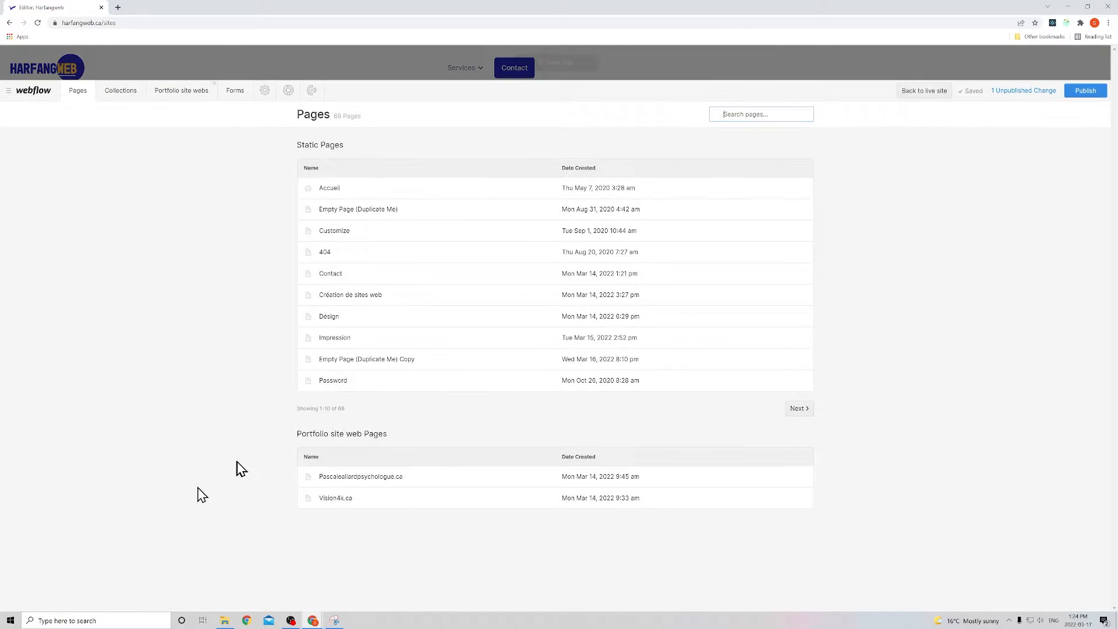
click(328, 188)
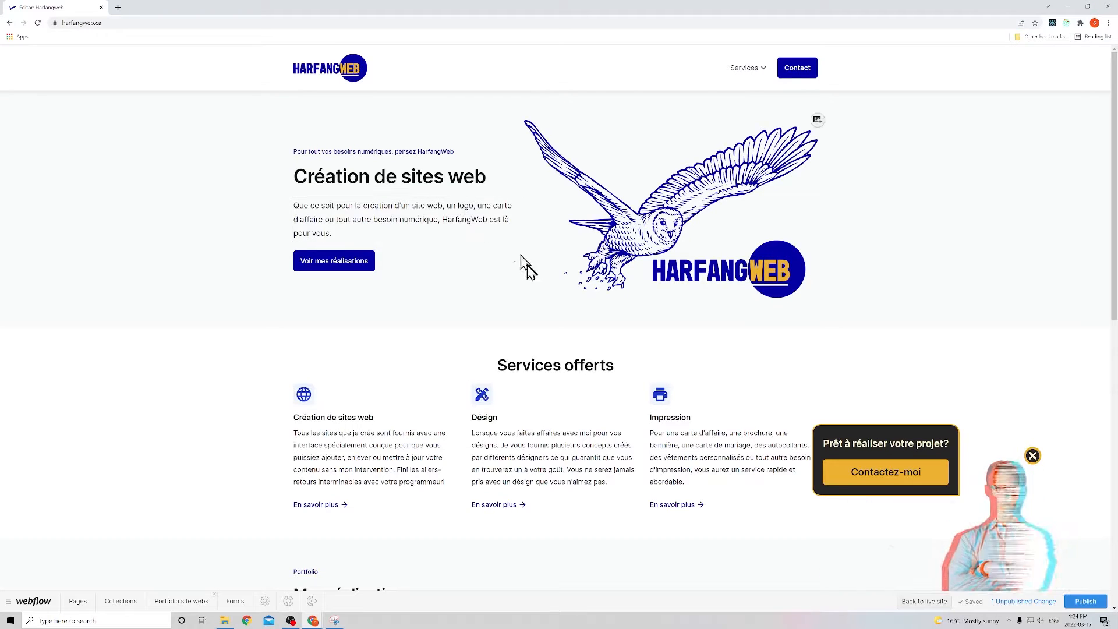
scroll(557, 280, down, 7)
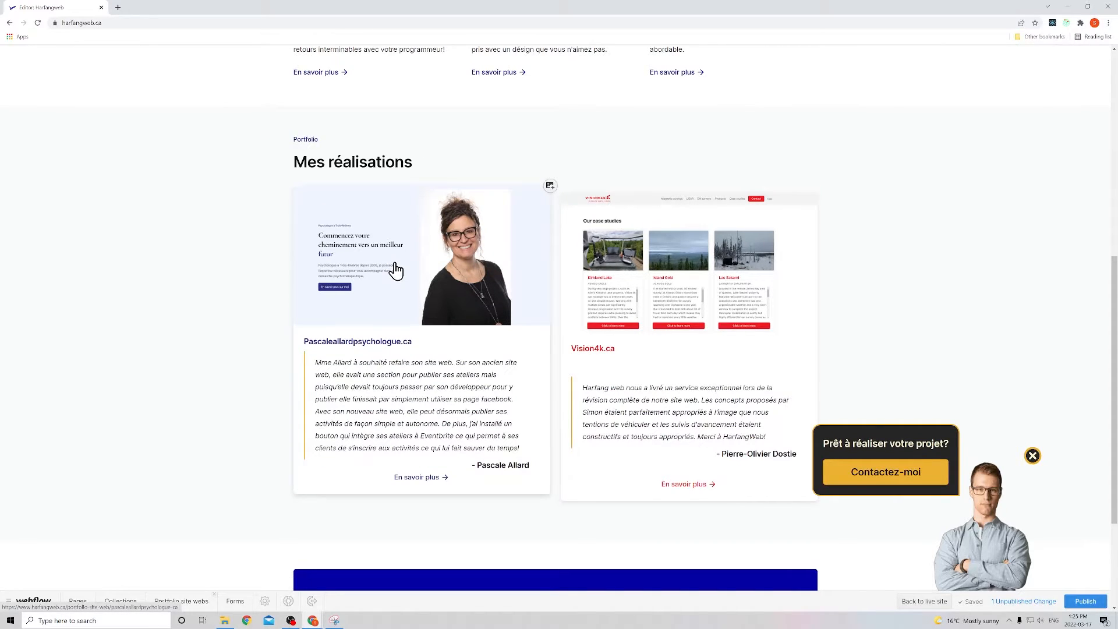
- Add a new Portfolio site web item named HarfangWeb.ca and begin typing its customer name
click(177, 606)
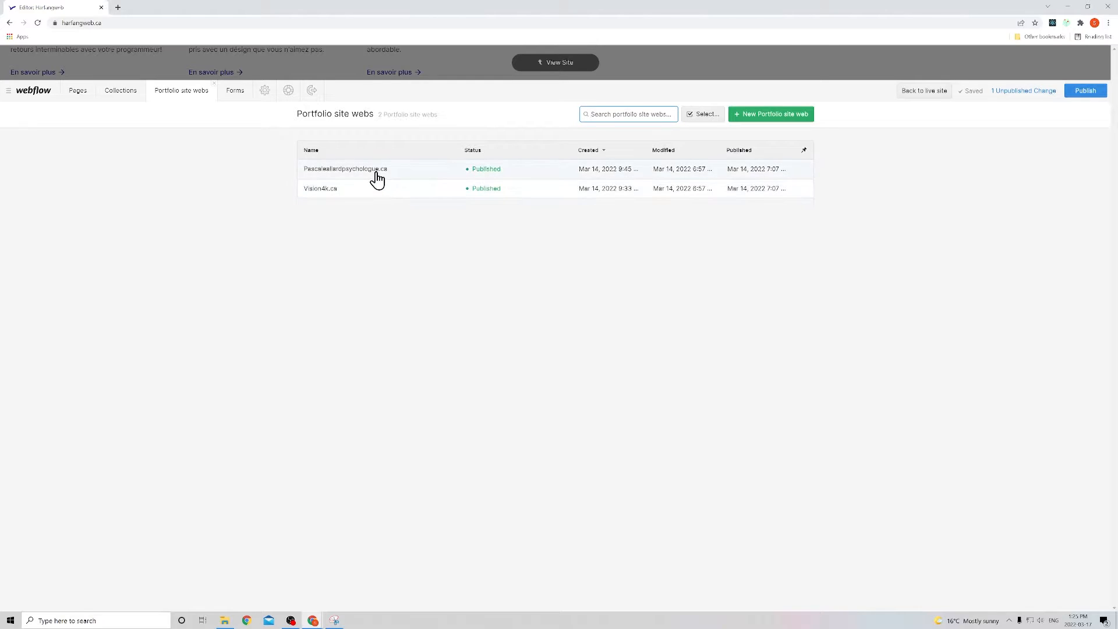
click(783, 117)
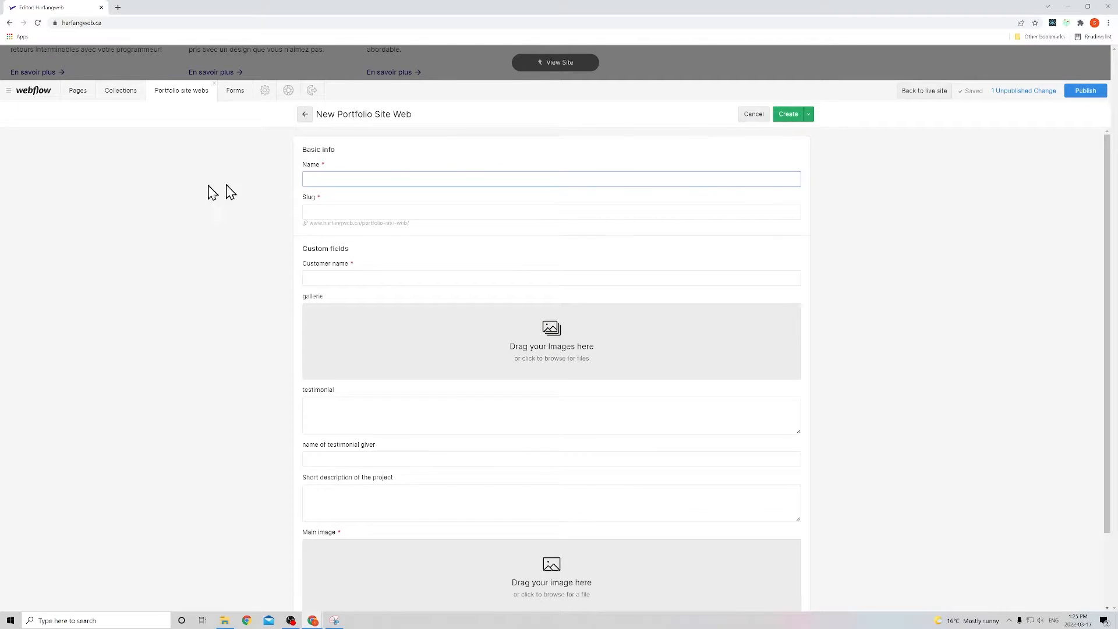
click(342, 184)
click(269, 178)
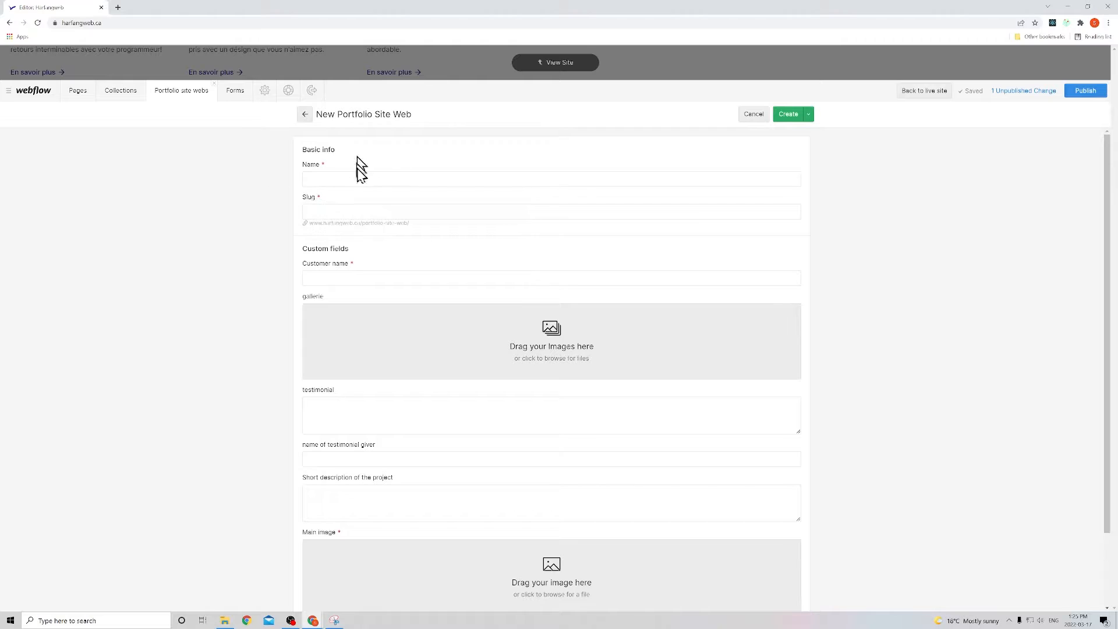
scroll(439, 317, down, 2)
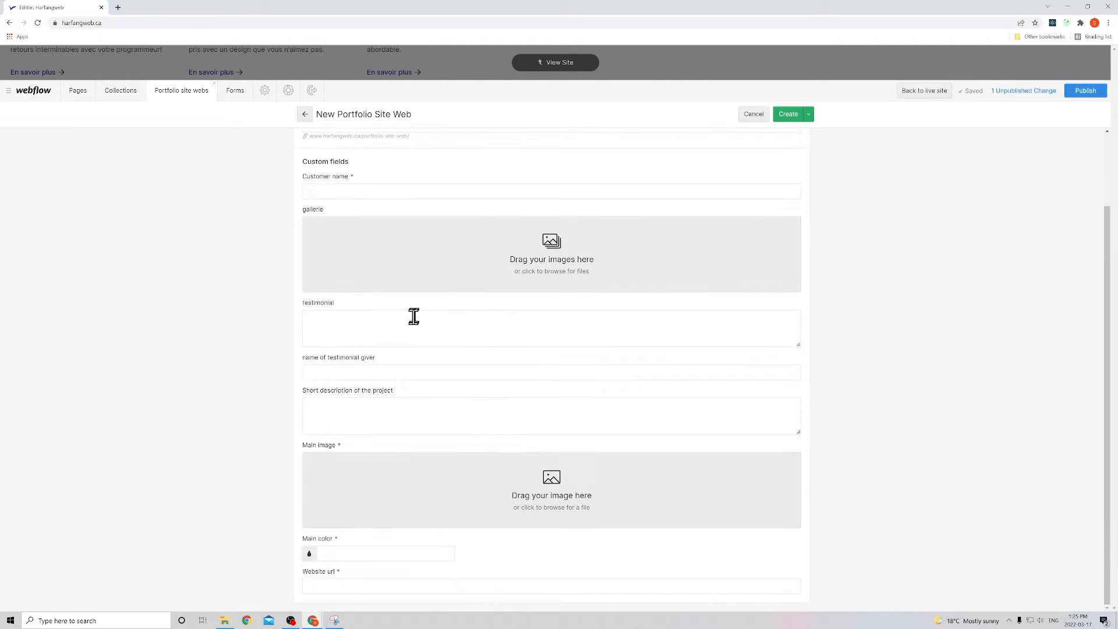
scroll(407, 367, up, 2)
click(383, 178)
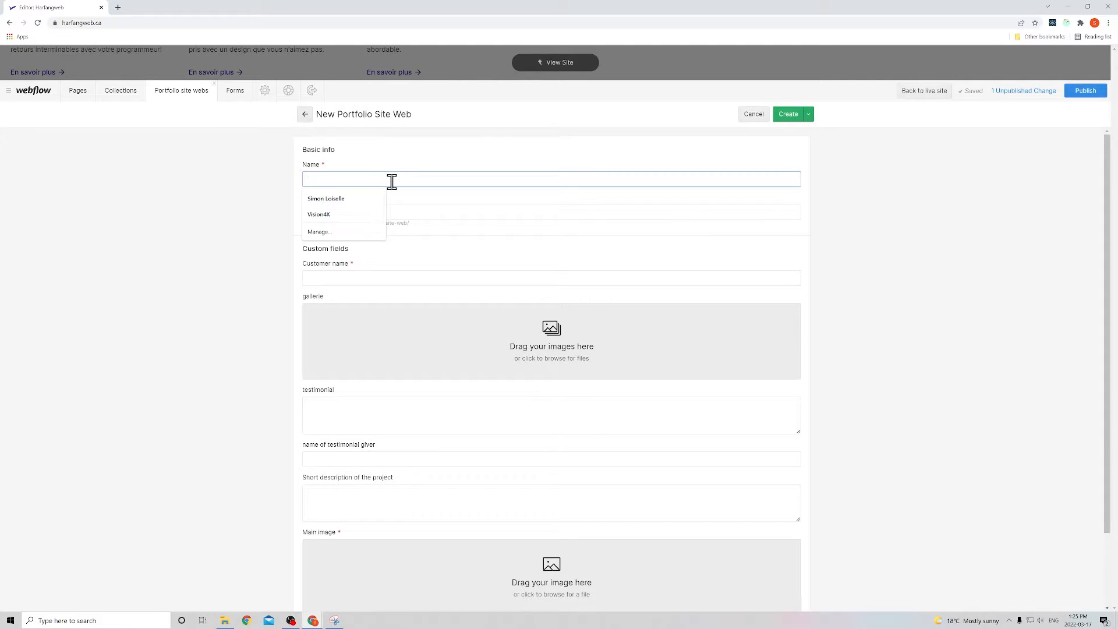
text(HarfangWeb.ca)
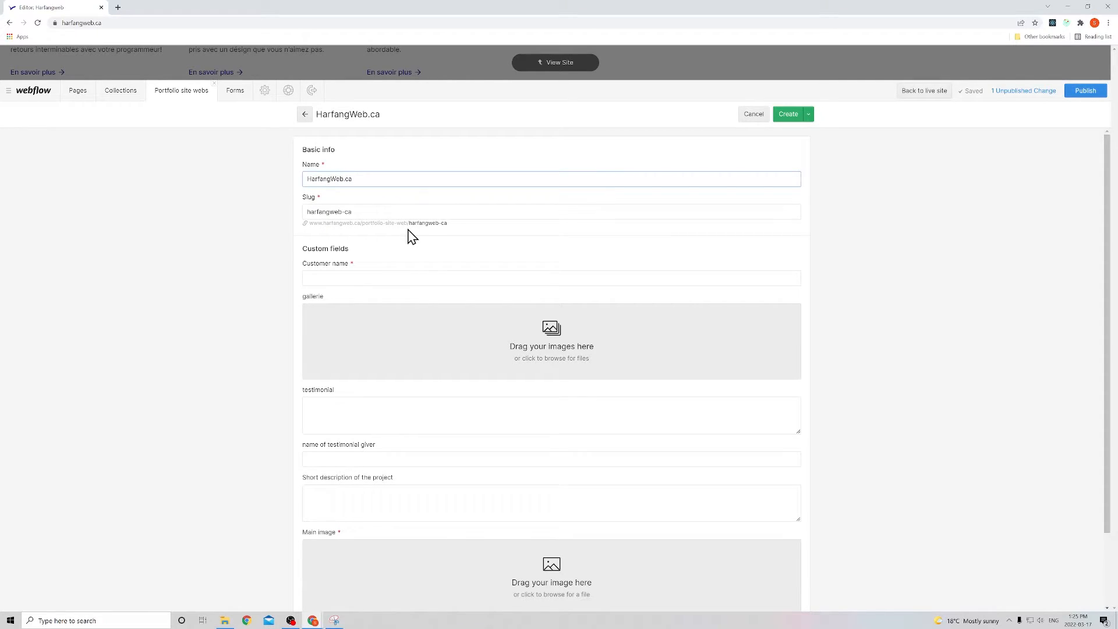
click(389, 276)
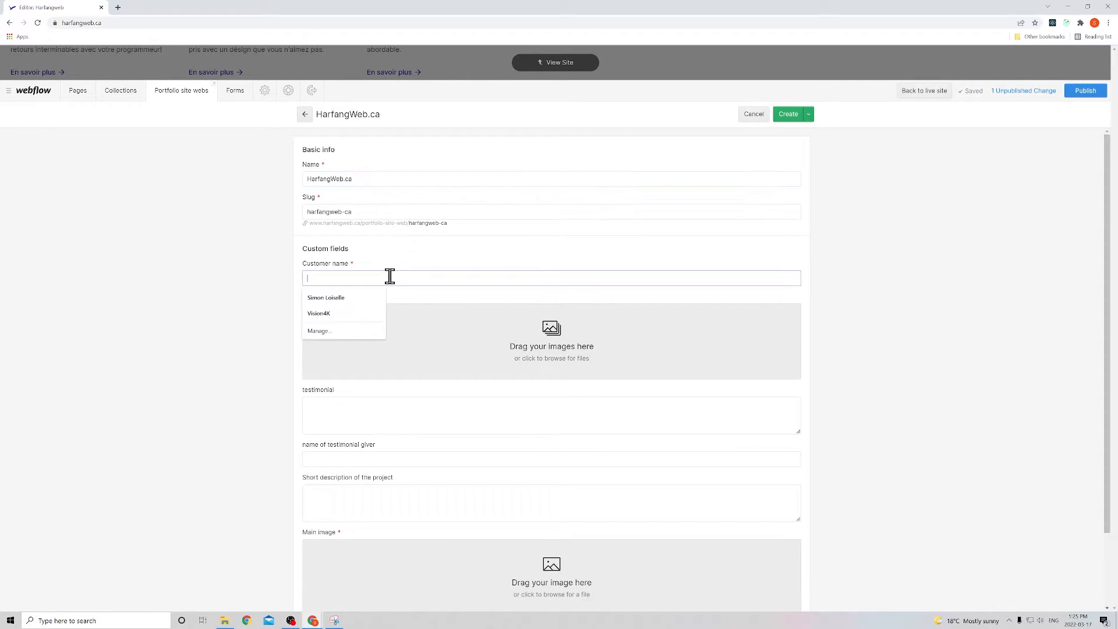
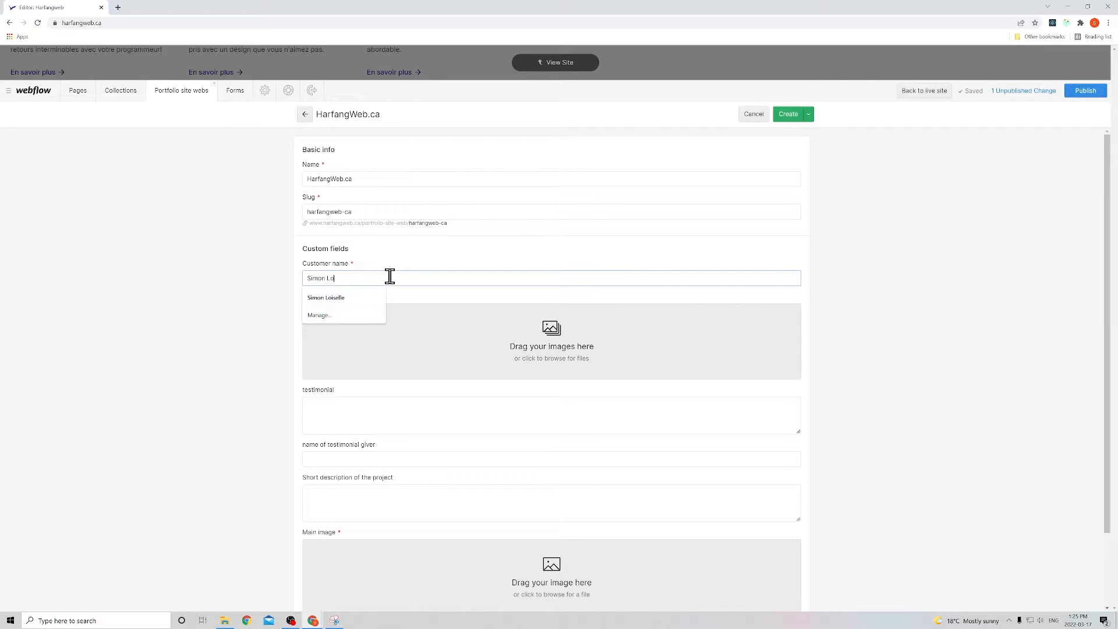
- Upload main image.PNG into the item's gallerie field
scroll(402, 299, down, 1)
click(513, 296)
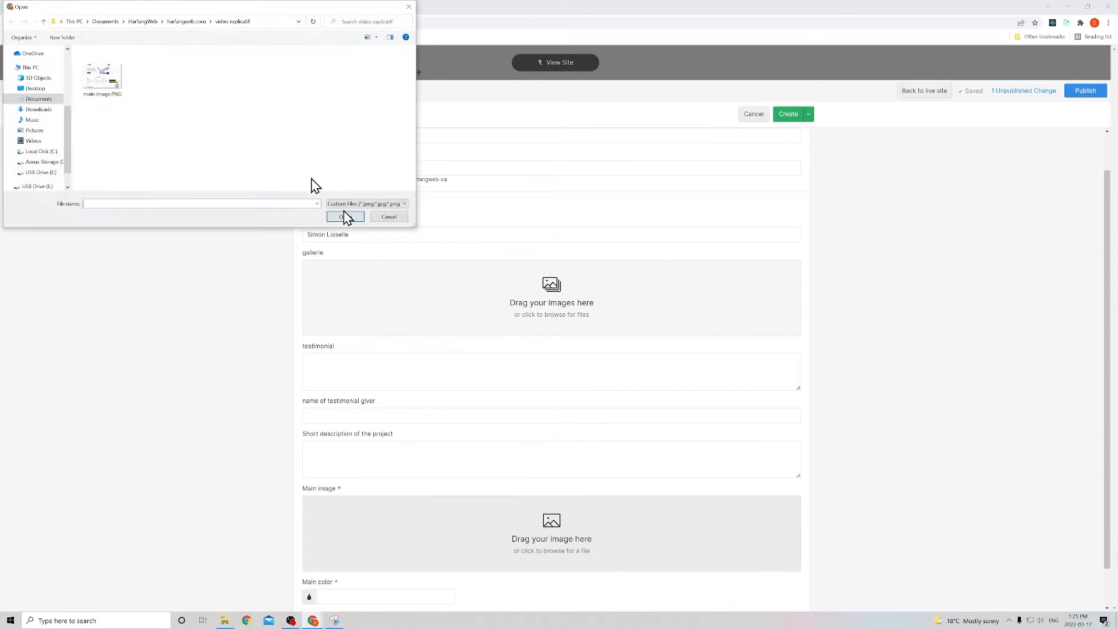
double_click(104, 77)
scroll(661, 361, down, 2)
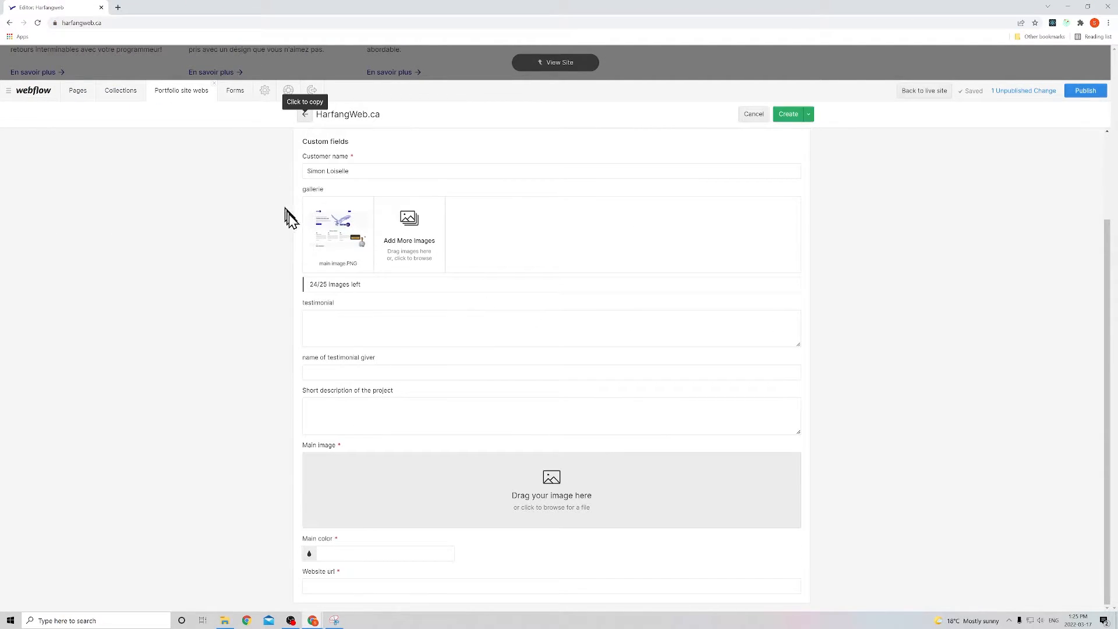
scroll(301, 271, up, 2)
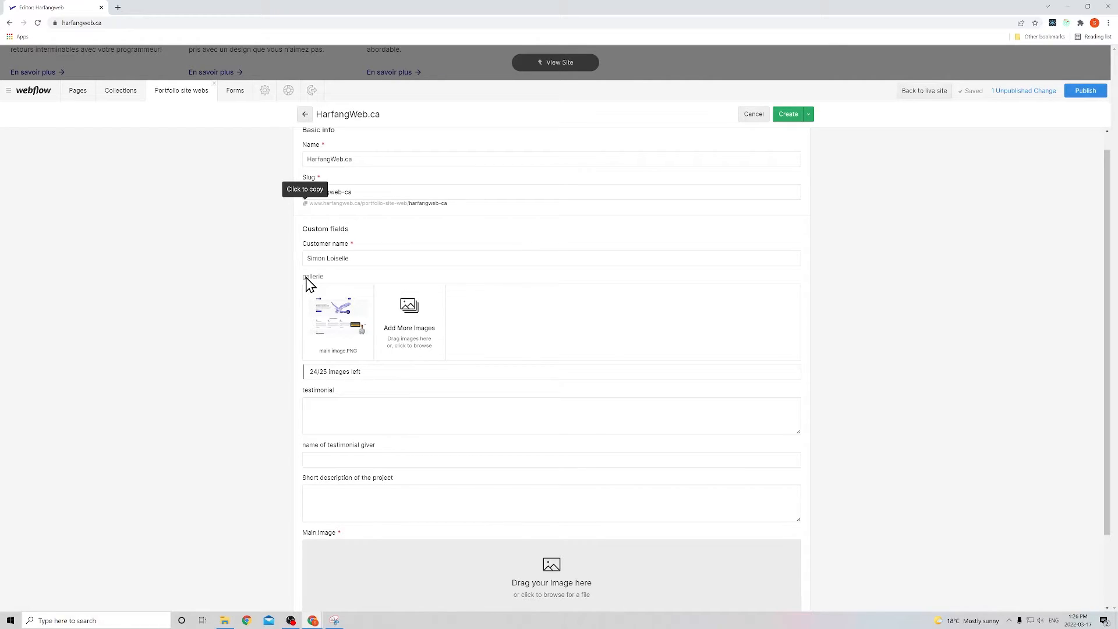
scroll(311, 292, down, 2)
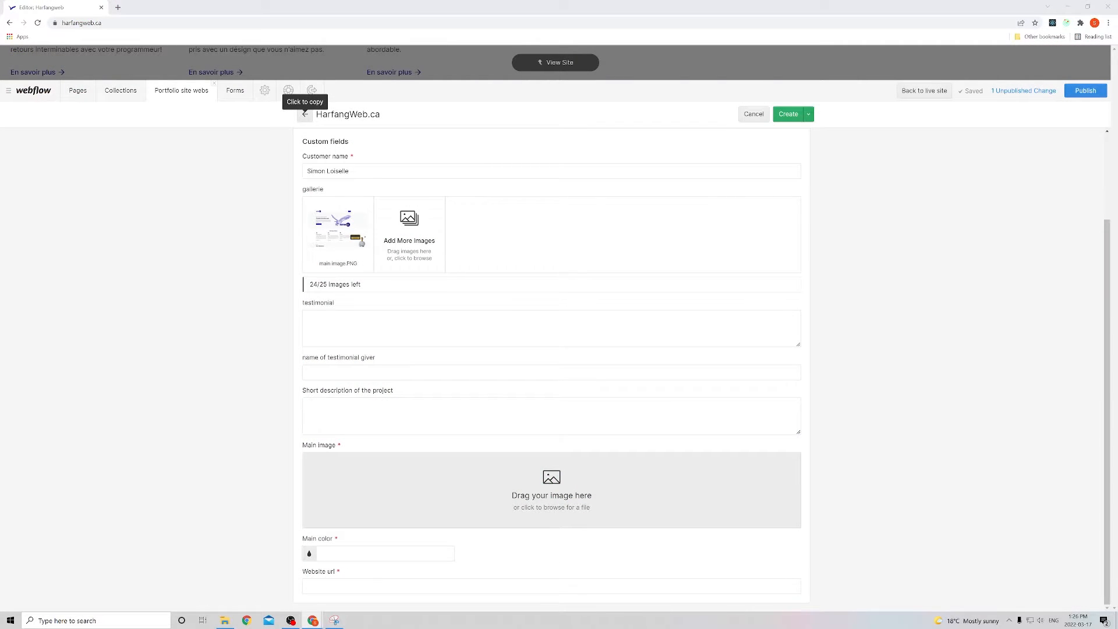
- Paste the testimonial, choose the customer as its giver, and paste the project description
click(446, 311)
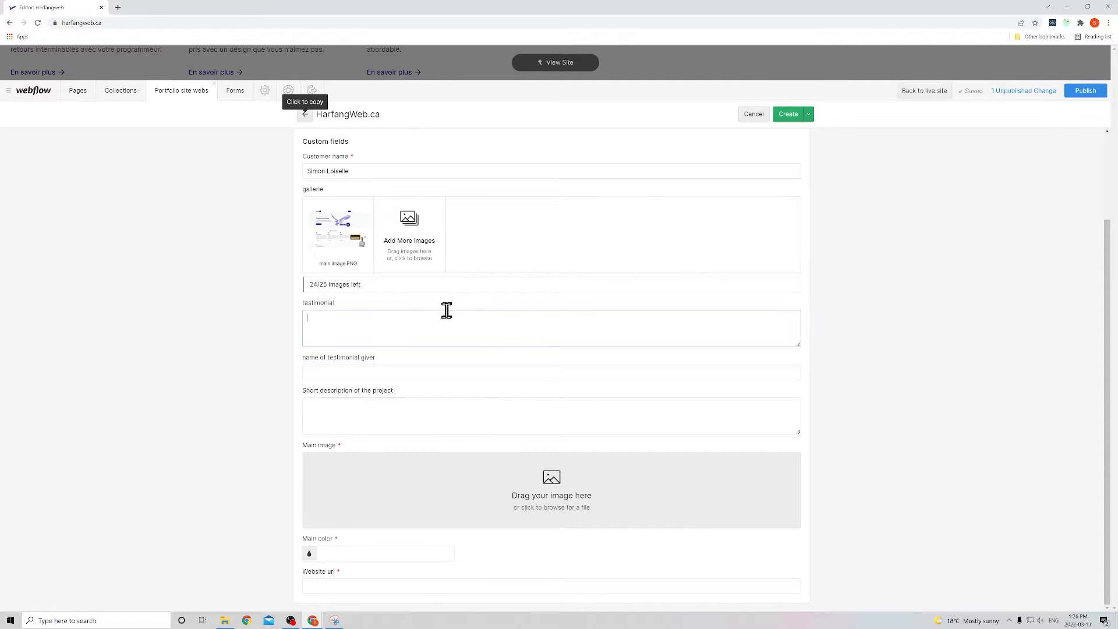
text(Harfang web Harfang web nous a livré un service exceptionnel lors de la révision complète de notre site web. Les concepts proposés par Simon étaient parfaitement appropriés à l'image que nous tentions de véhiculer et les suivis d'avancement étaient constructifs et toujours appropriés. Merci à HarfangWeb!)
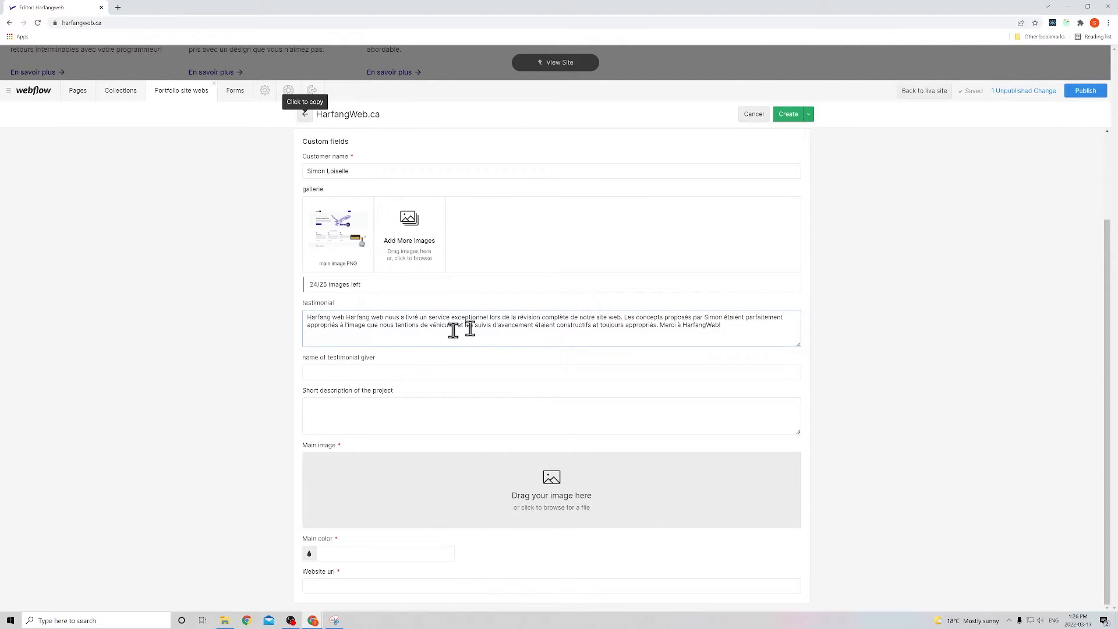
click(354, 373)
click(348, 392)
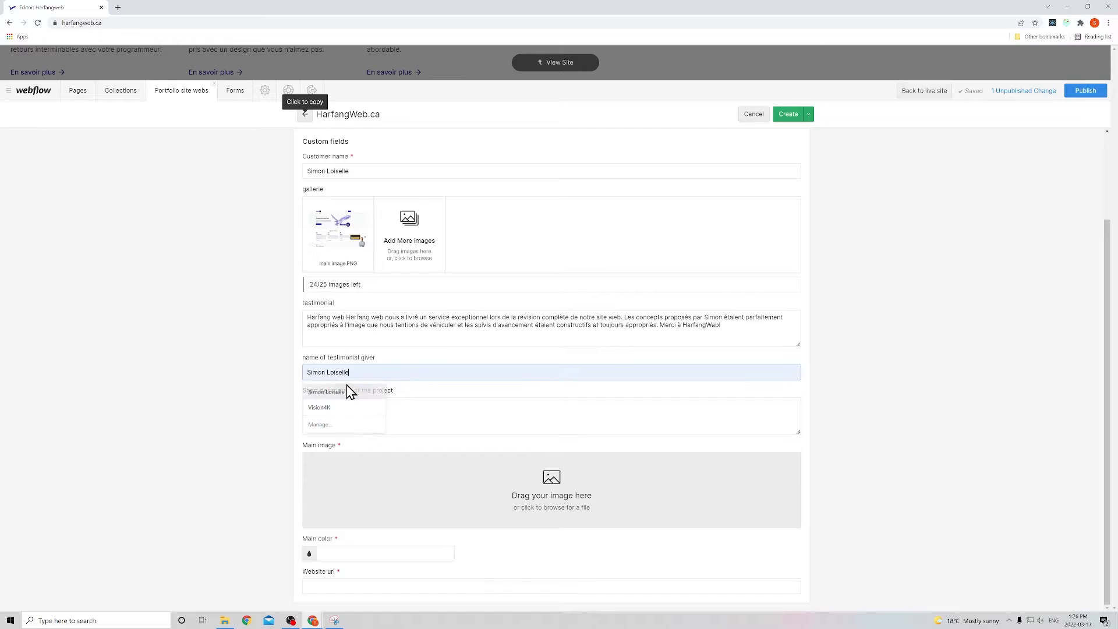
click(372, 414)
text(Harfang web Harfang web nous a livré un service exceptionnel lors de la révision complète de notre site web. Les concepts proposés par Simon étaient parfaitement appropriés à l'image que nous tentions de véhiculer et les suivis d'avancement étaient constructifs et toujours appropriés. Merci à HarfangWeb!)
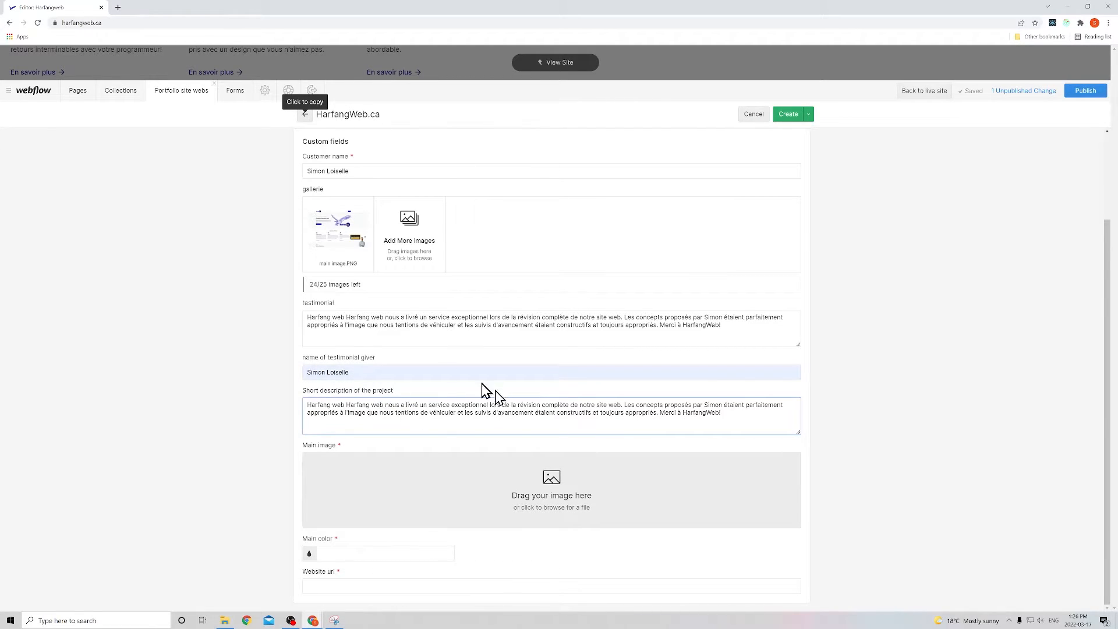
click(358, 392)
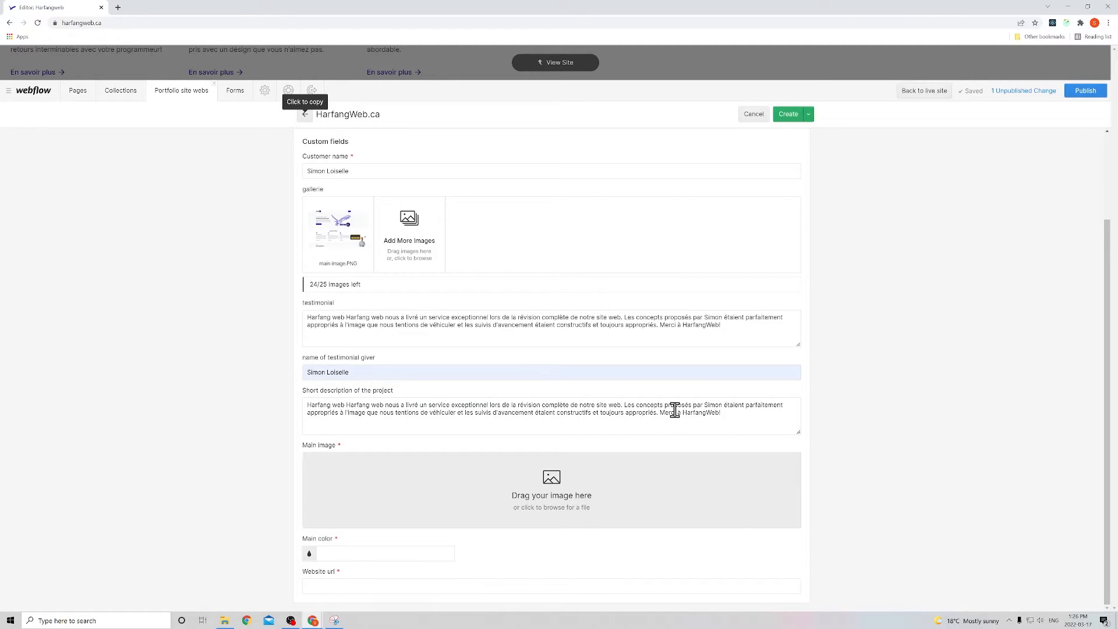
- Set main image.PNG as the main image and dark blue #0300a3 as the main colour
click(599, 487)
double_click(113, 88)
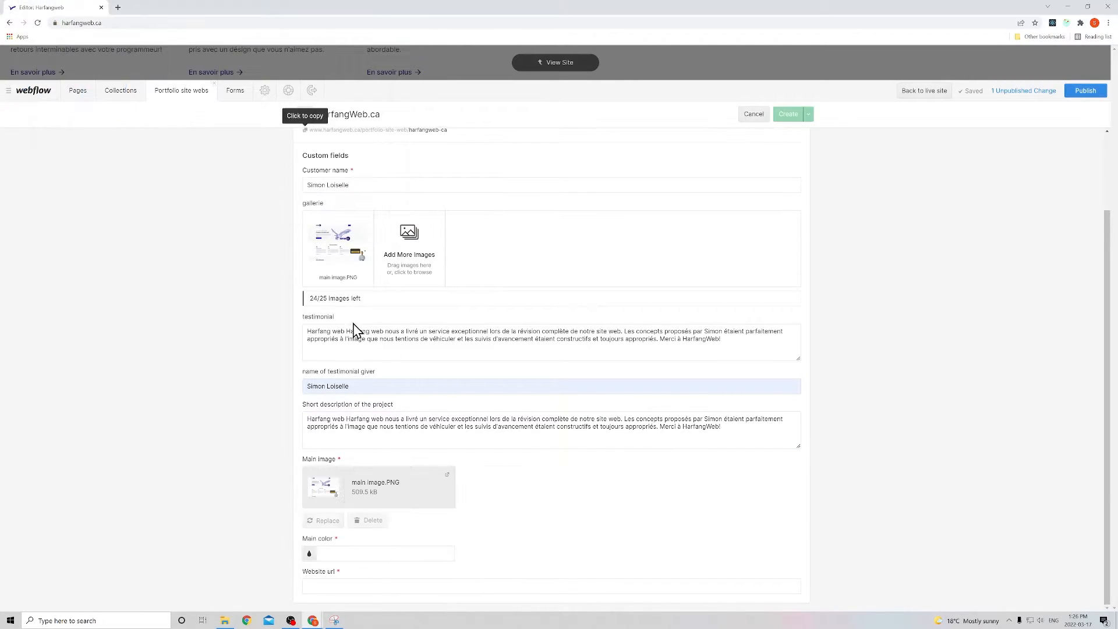
click(321, 553)
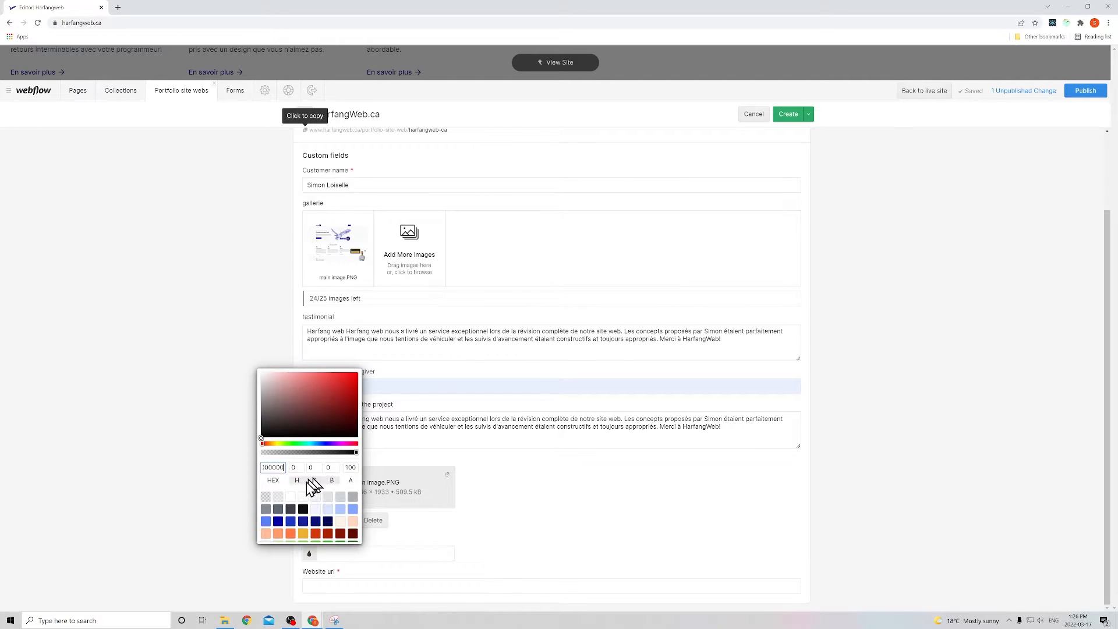
click(277, 520)
click(560, 521)
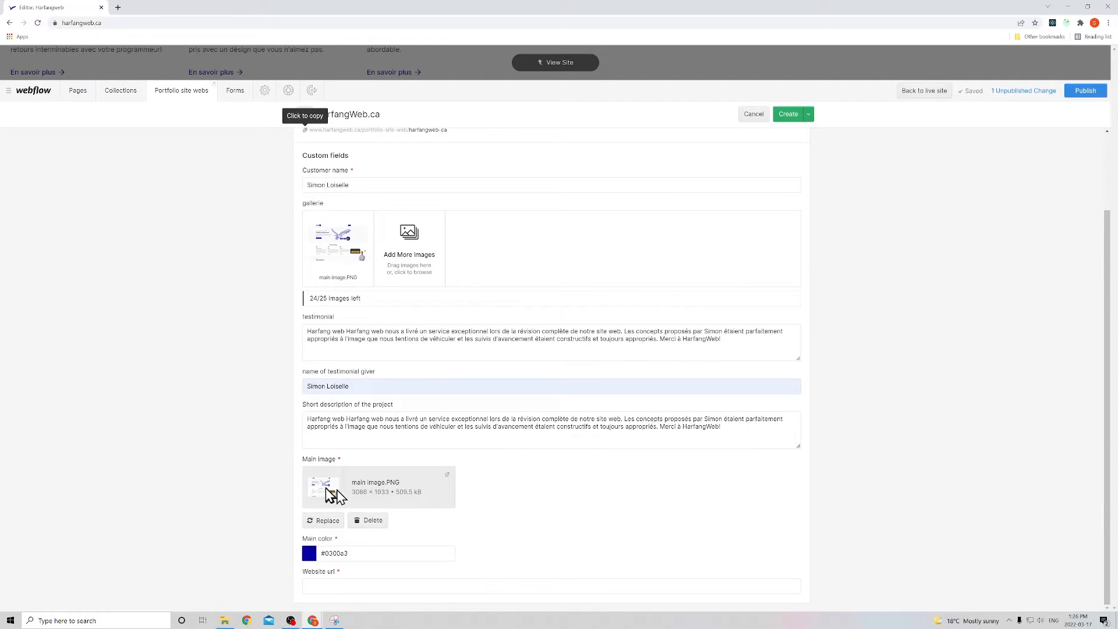
- Copy the site's address from the browser bar and paste it as the website URL
click(337, 584)
click(143, 20)
click(145, 21)
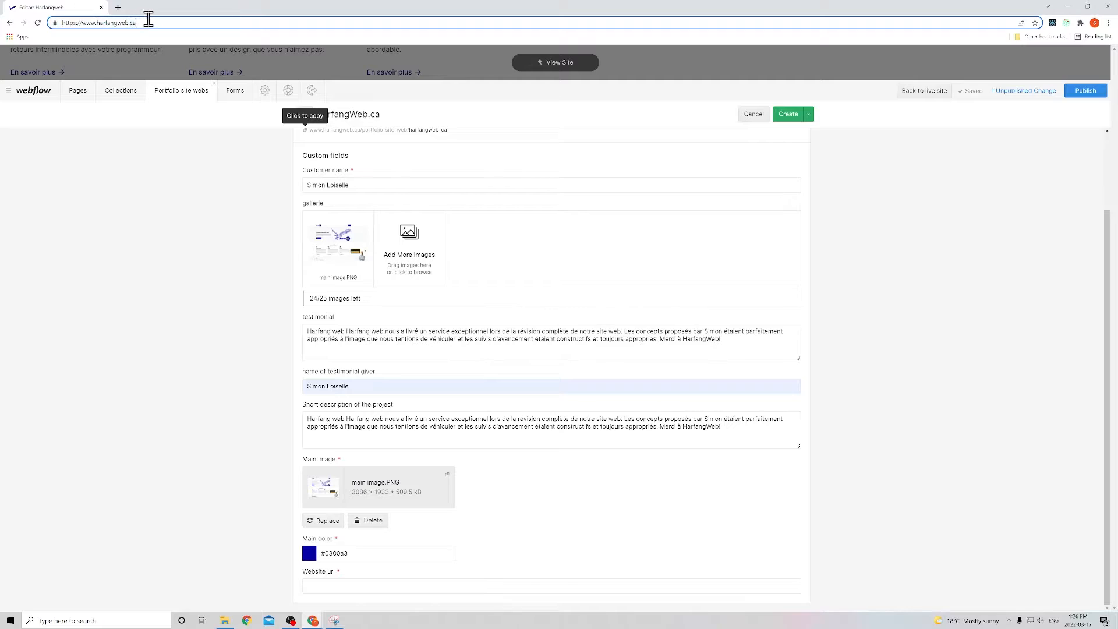
key(ctrl+a)
key(ctrl+c)
click(323, 586)
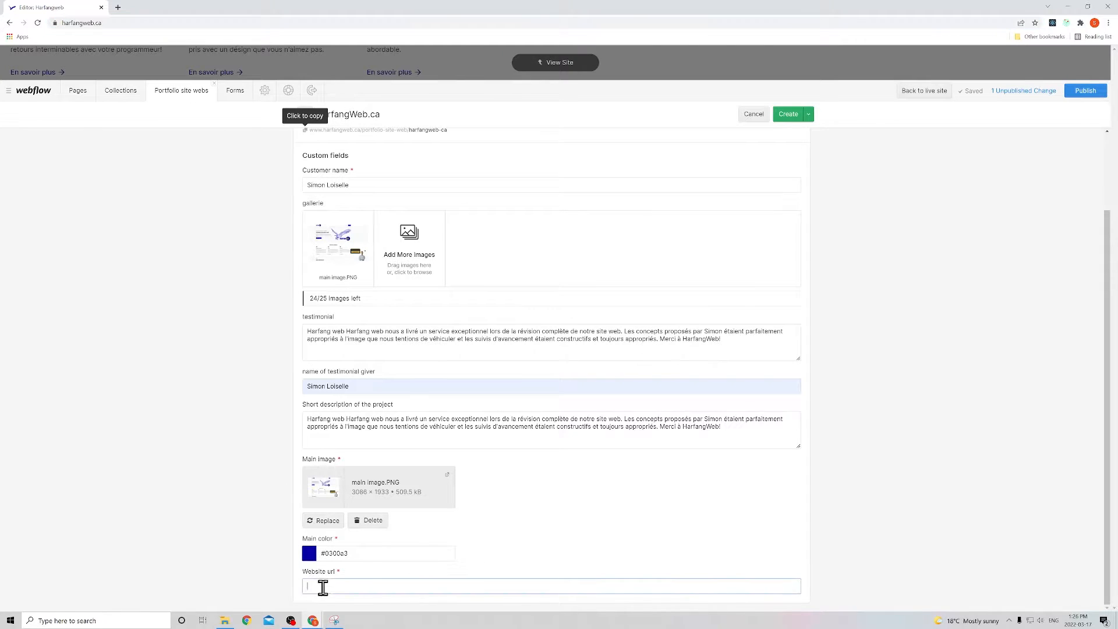
key(ctrl+v)
scroll(524, 429, up, 2)
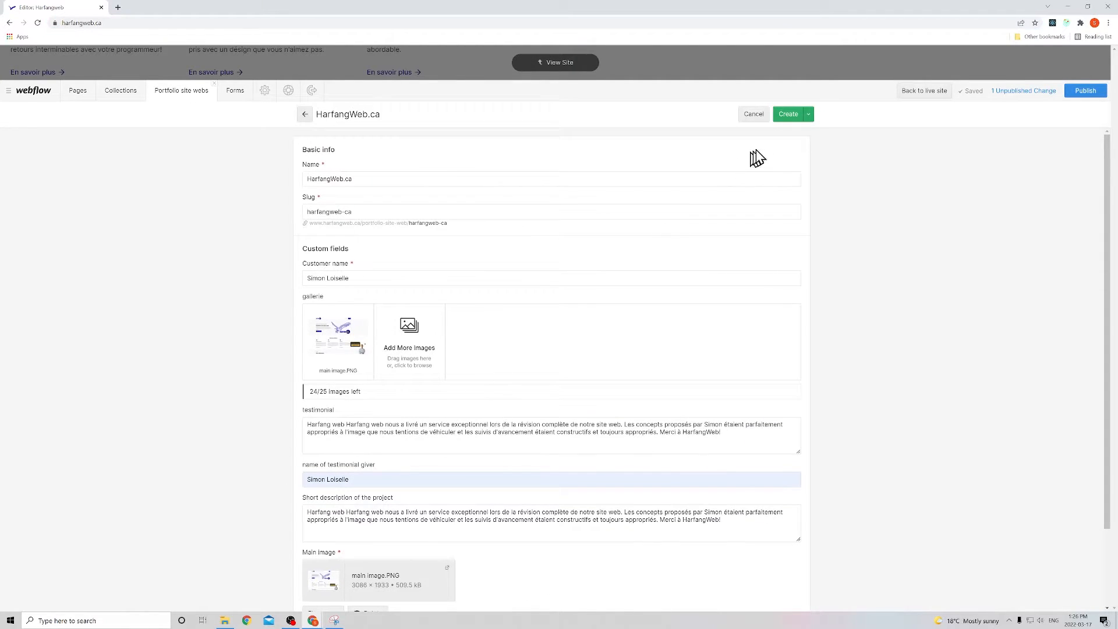
click(809, 114)
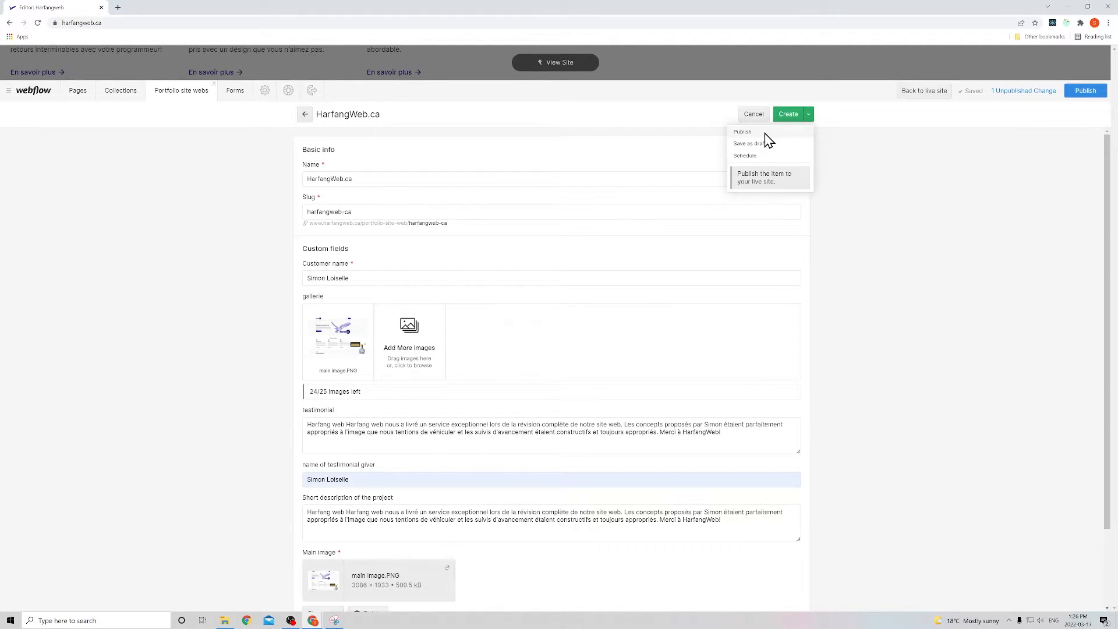
- Create HarfangWeb.ca staged for publishing, review the 2 unpublished changes, and publish both
click(787, 114)
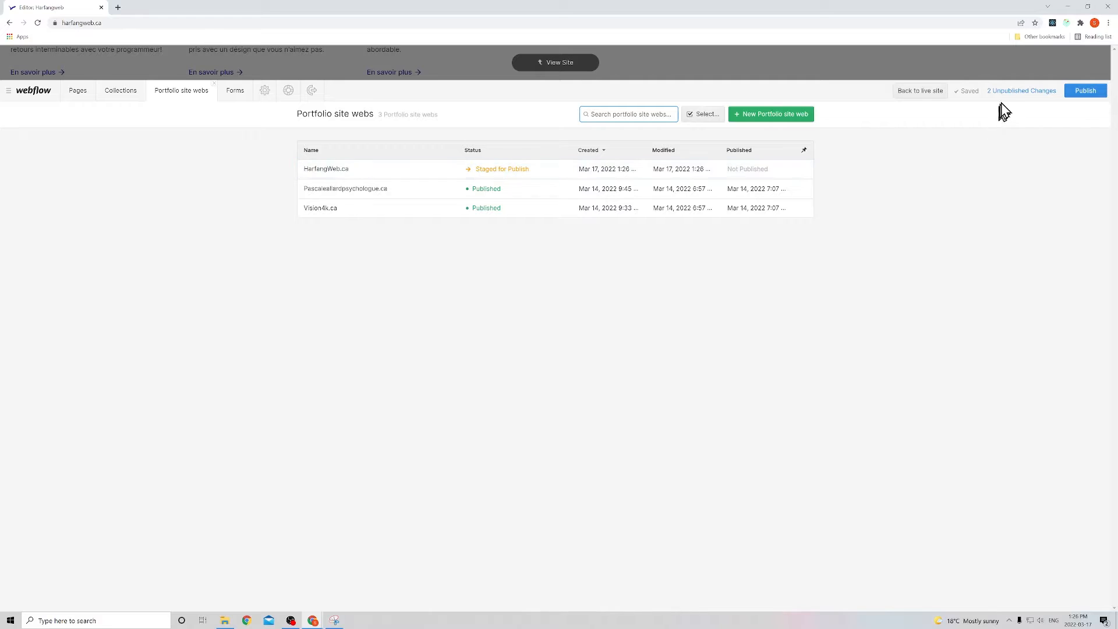
click(1013, 93)
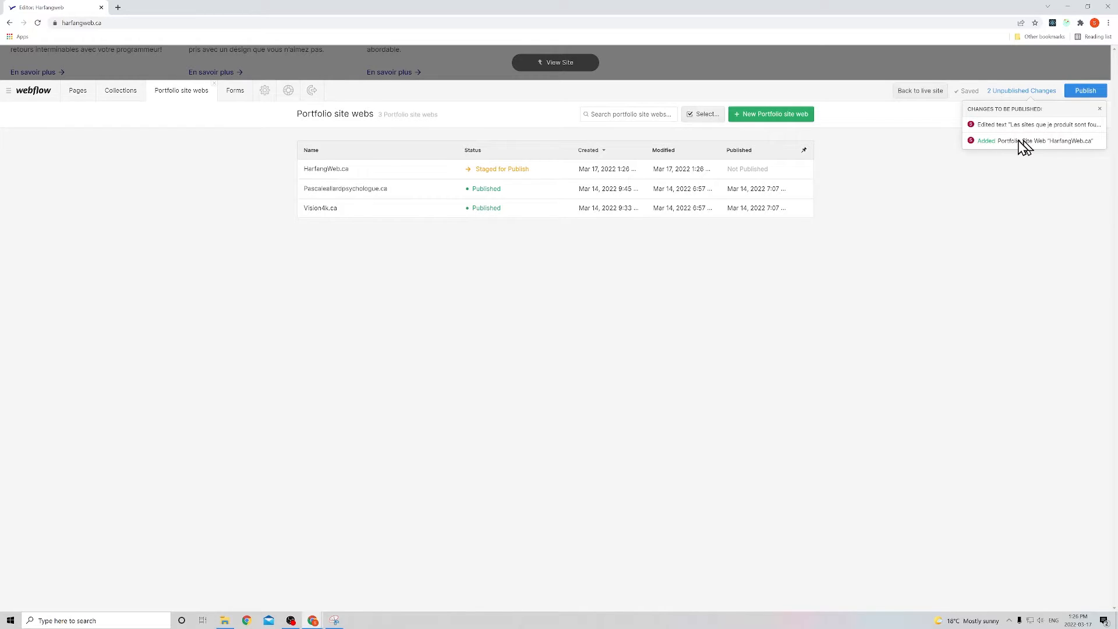
click(1042, 158)
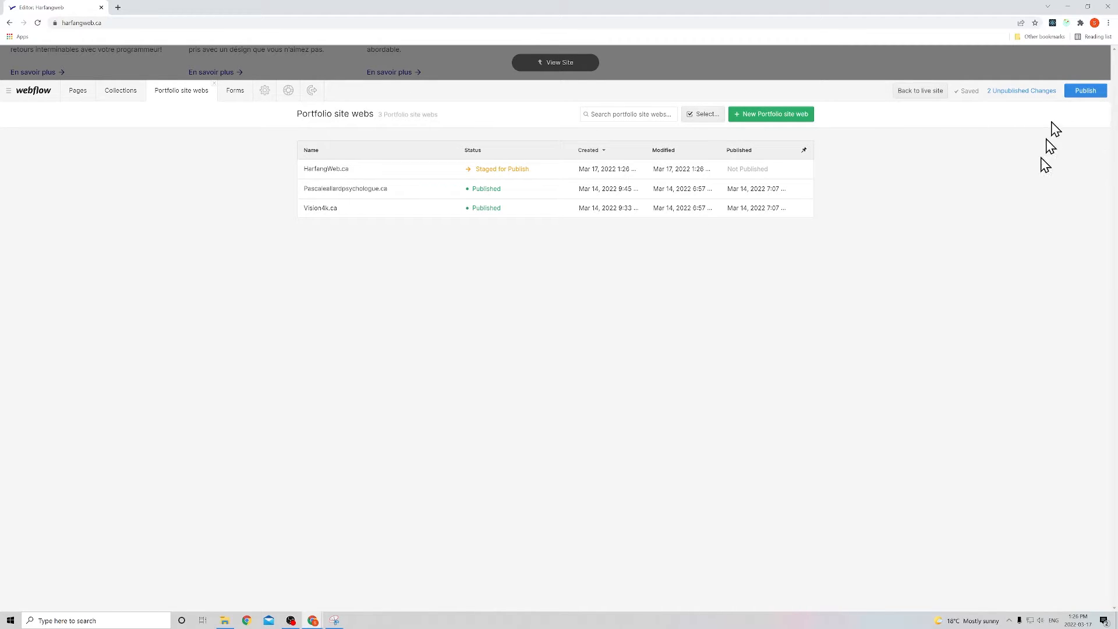
click(1081, 93)
click(1066, 166)
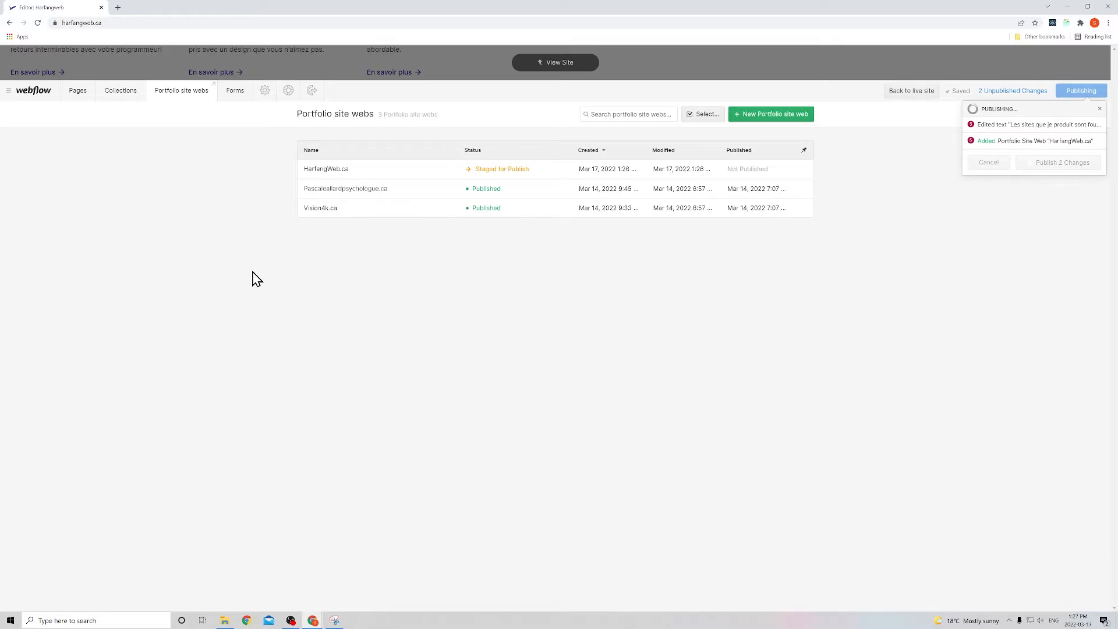
click(77, 94)
- On Accueil, check the new HarfangWeb.ca card under Mes réalisations and open its project page
click(339, 191)
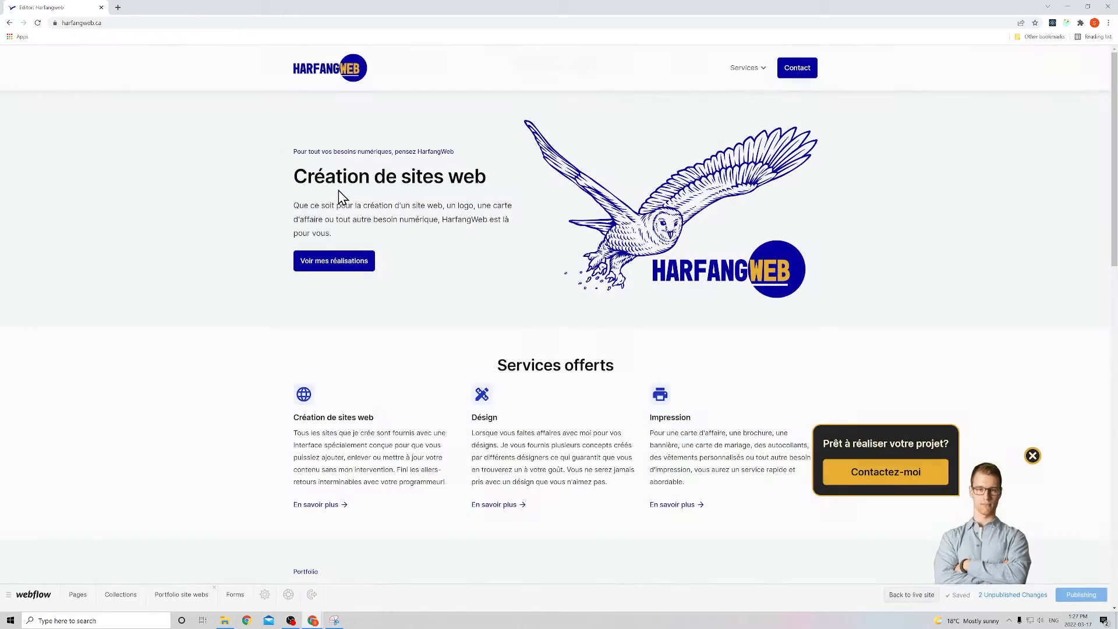
scroll(466, 259, down, 8)
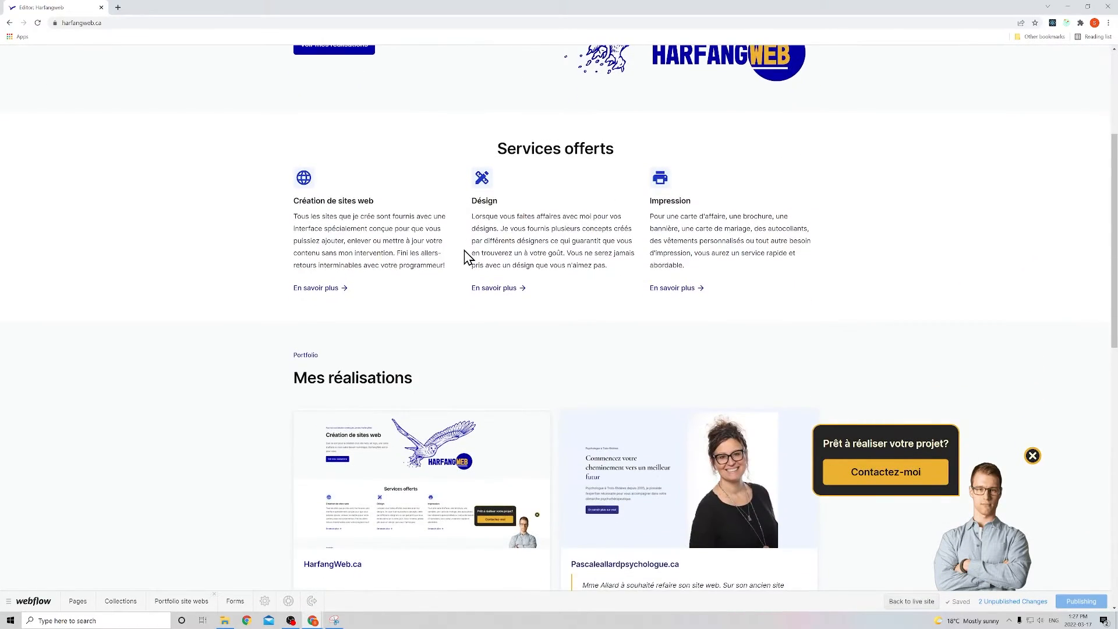
scroll(471, 261, up, 3)
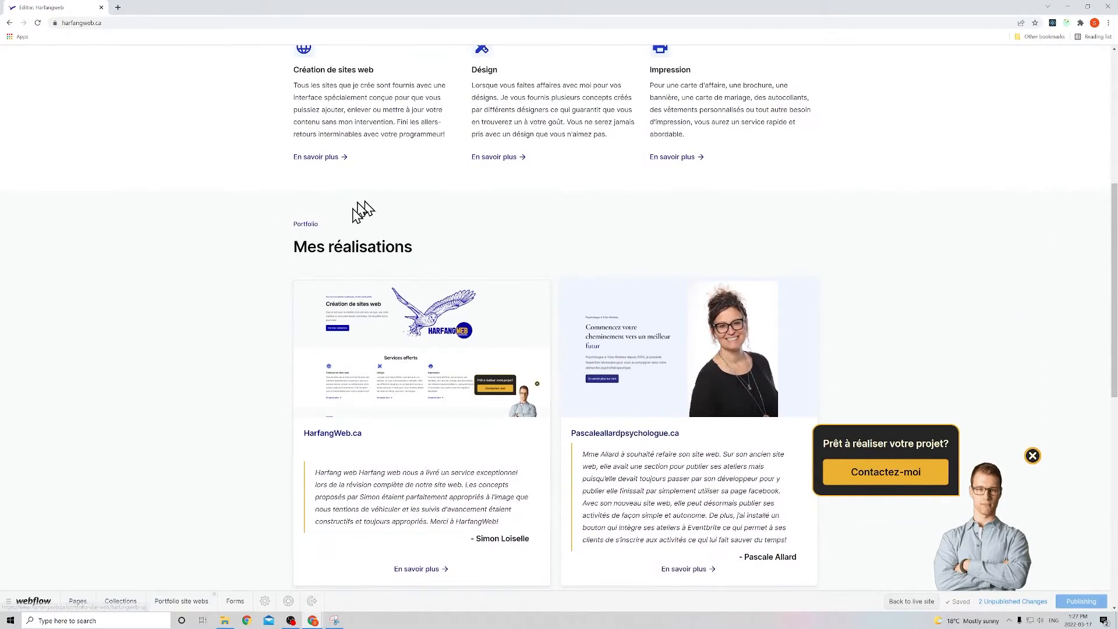
scroll(334, 231, down, 3)
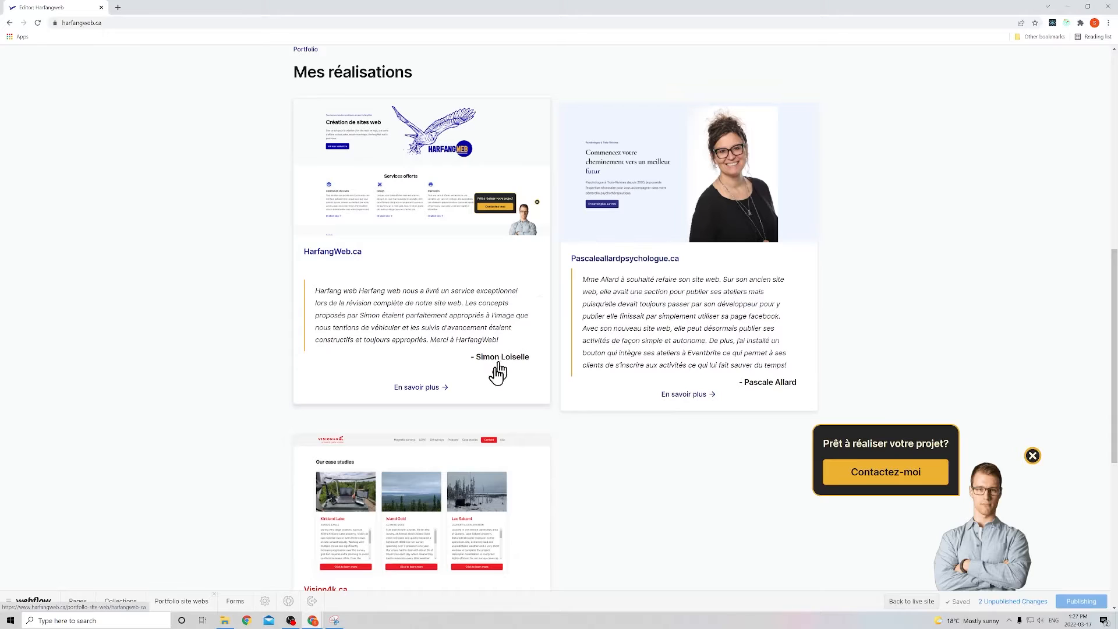
scroll(494, 361, up, 1)
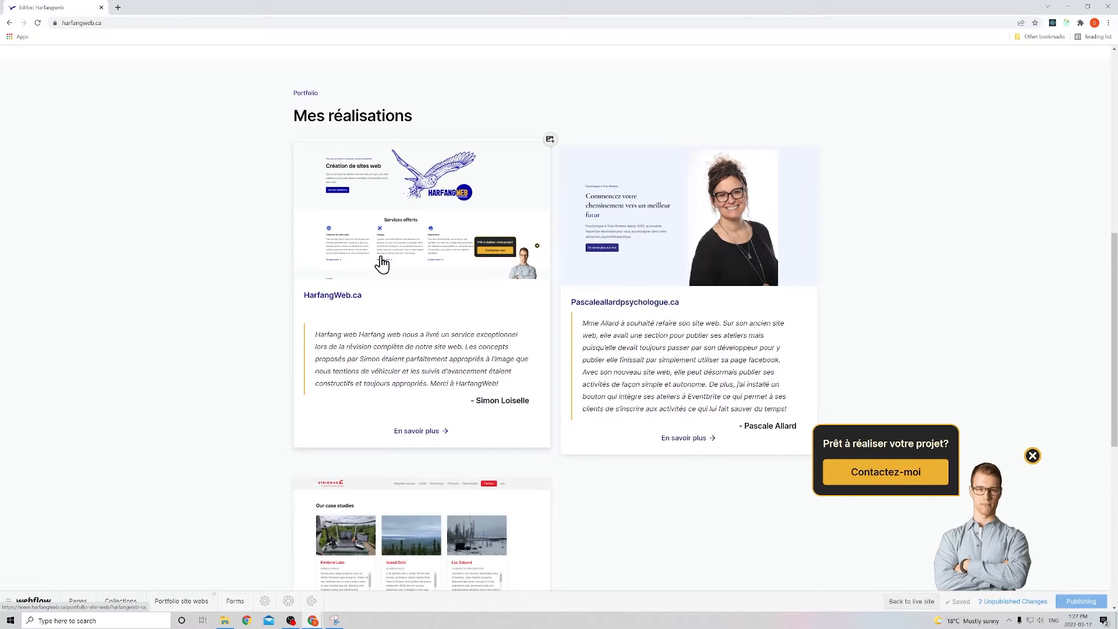
scroll(381, 263, down, 2)
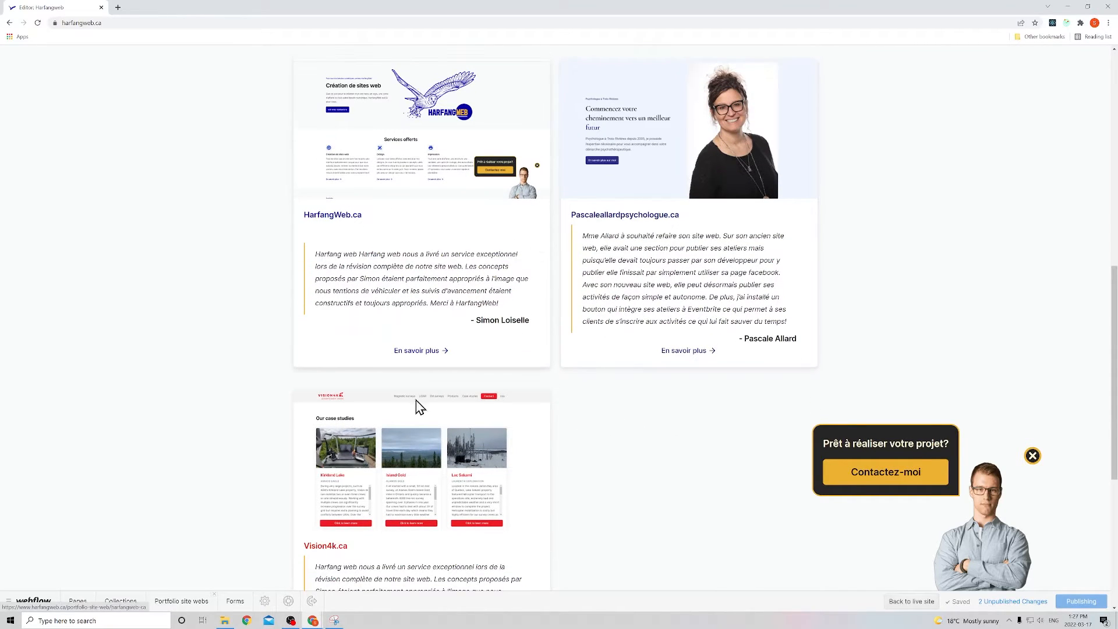
scroll(469, 418, up, 2)
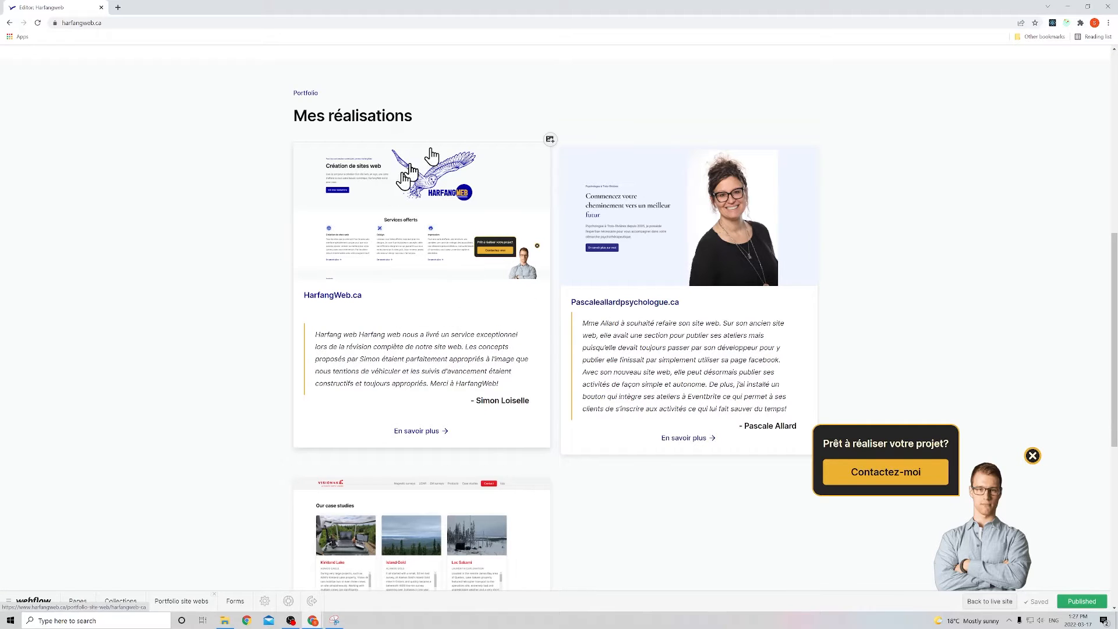
scroll(633, 379, down, 2)
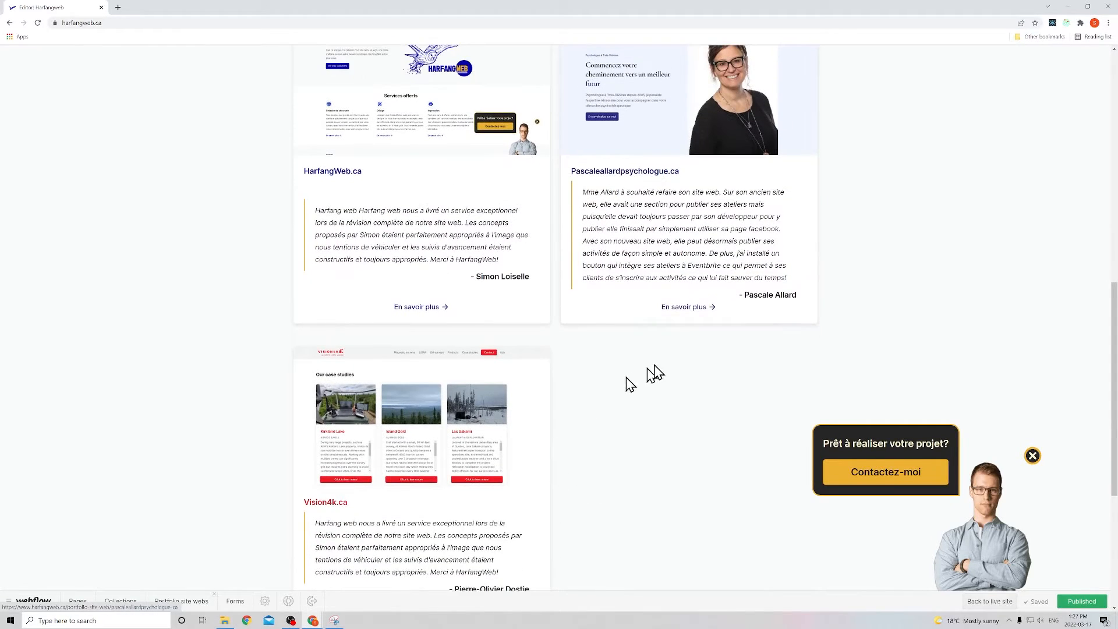
scroll(647, 374, up, 2)
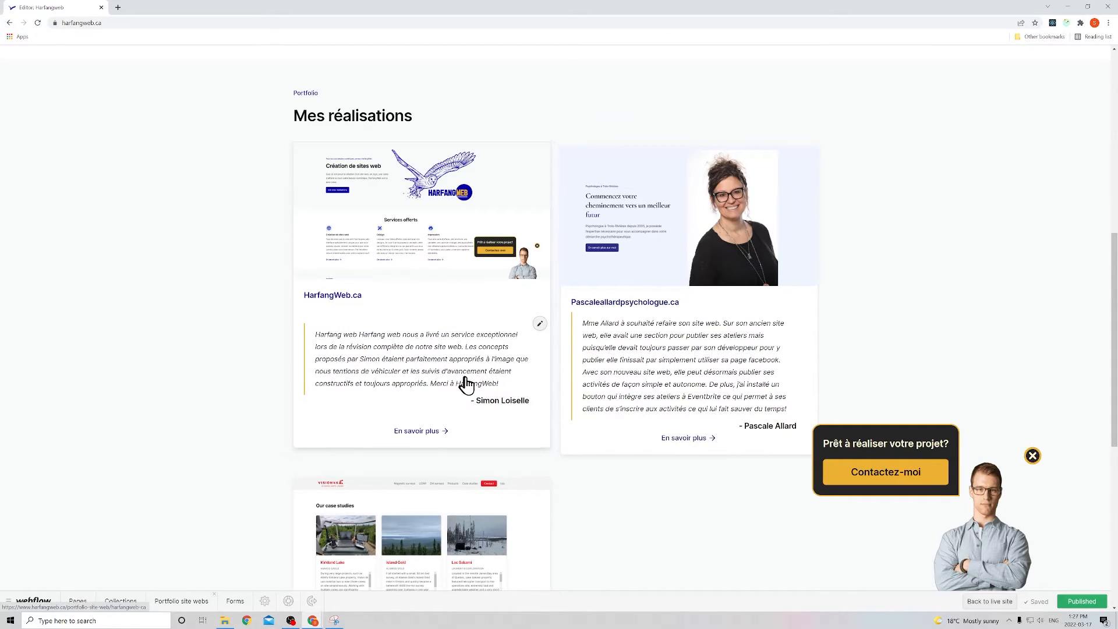
click(438, 314)
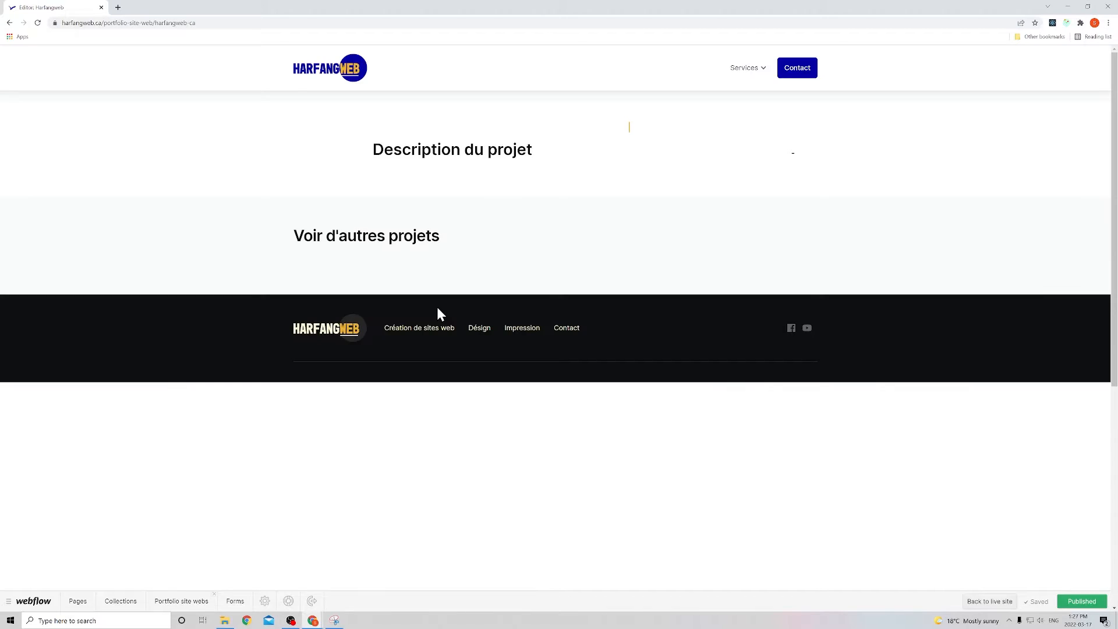
- Scroll to the HarfangWeb.ca testimonial and start editing the quote text
scroll(588, 309, down, 2)
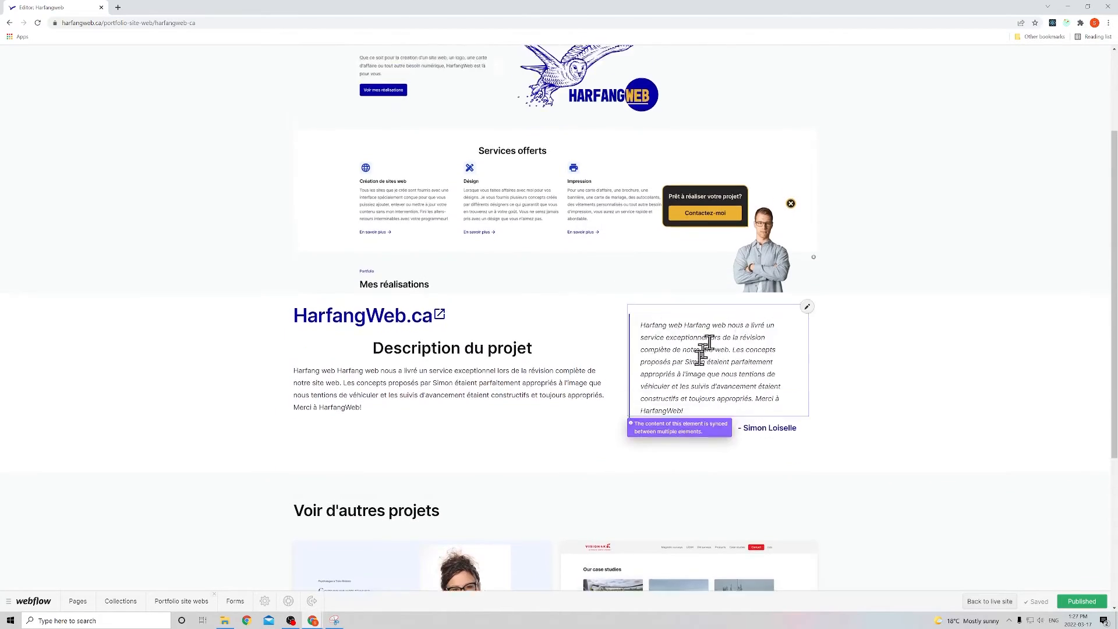
scroll(707, 350, up, 2)
scroll(453, 369, down, 1)
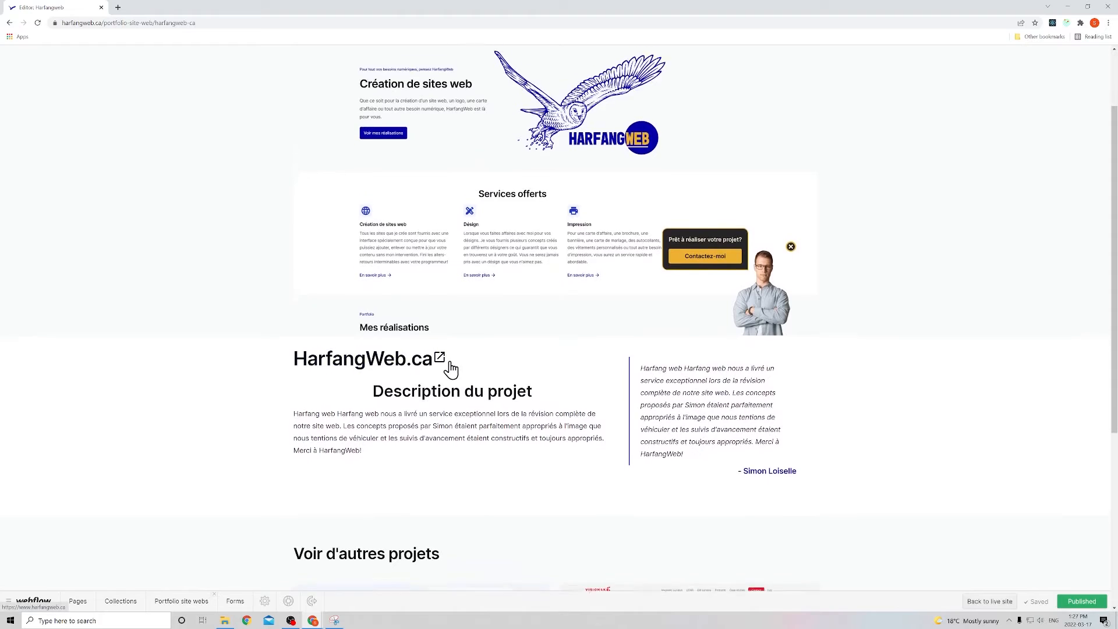
scroll(452, 364, down, 2)
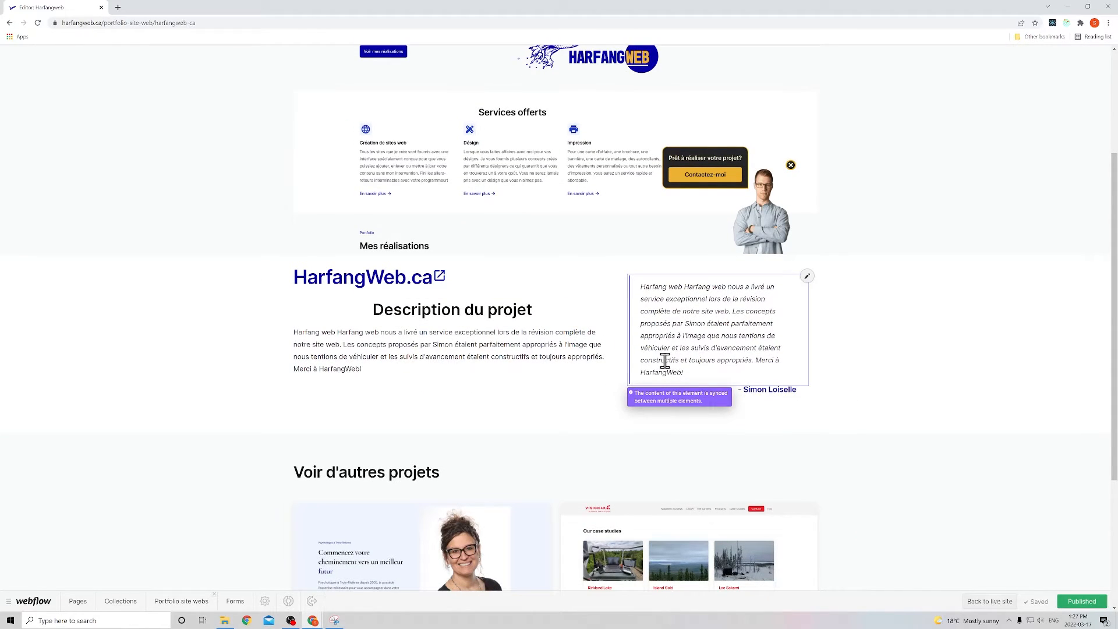
scroll(459, 347, down, 3)
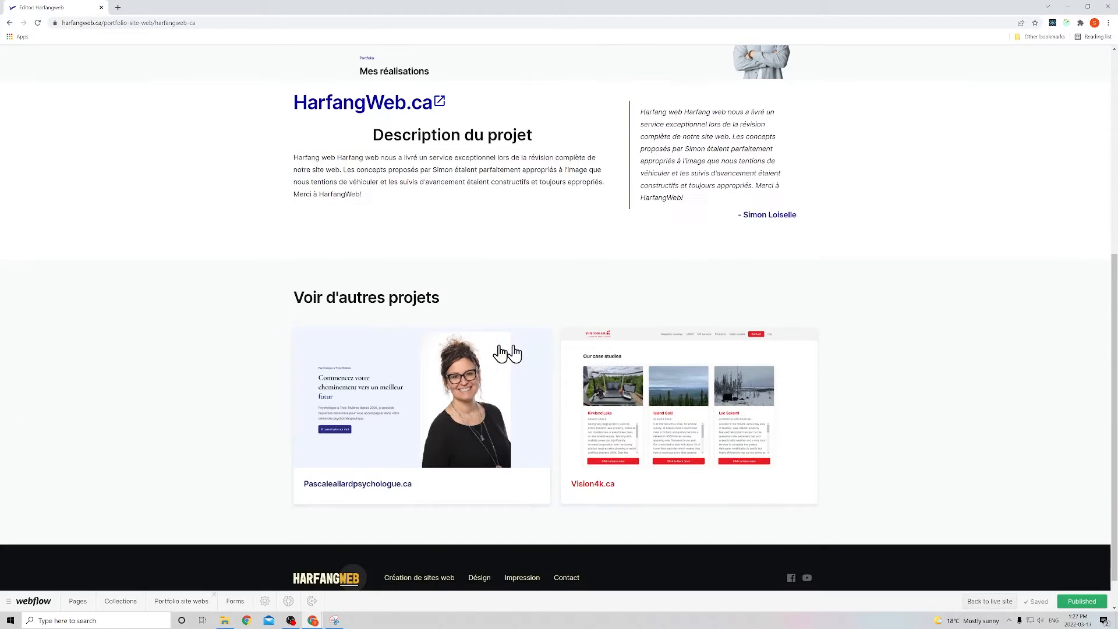
scroll(612, 360, up, 5)
scroll(343, 363, down, 1)
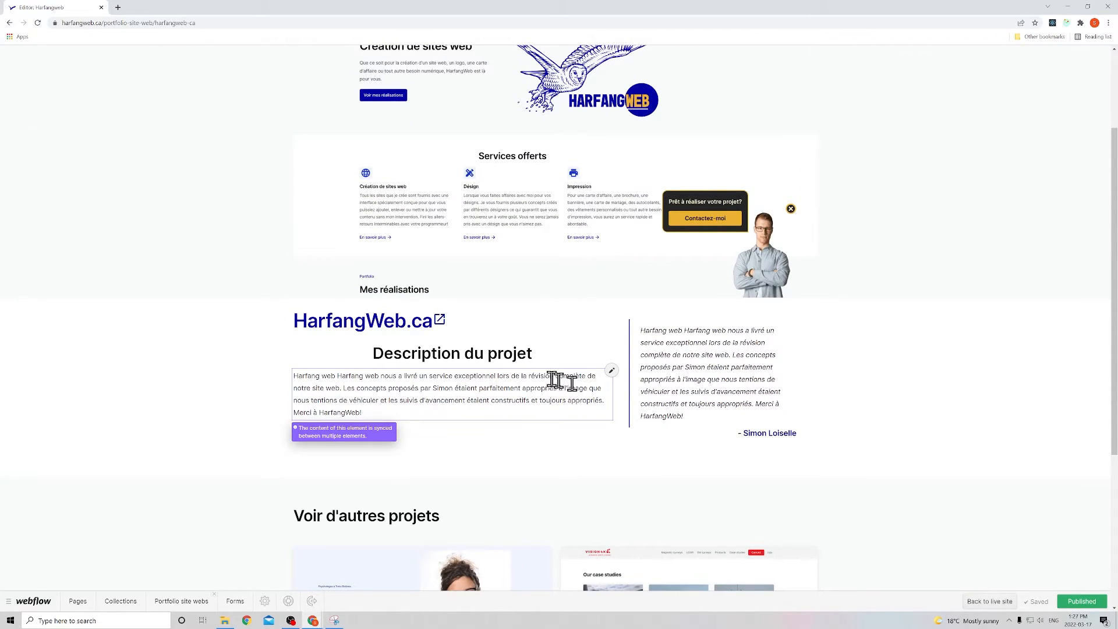
click(668, 331)
scroll(665, 392, up, 1)
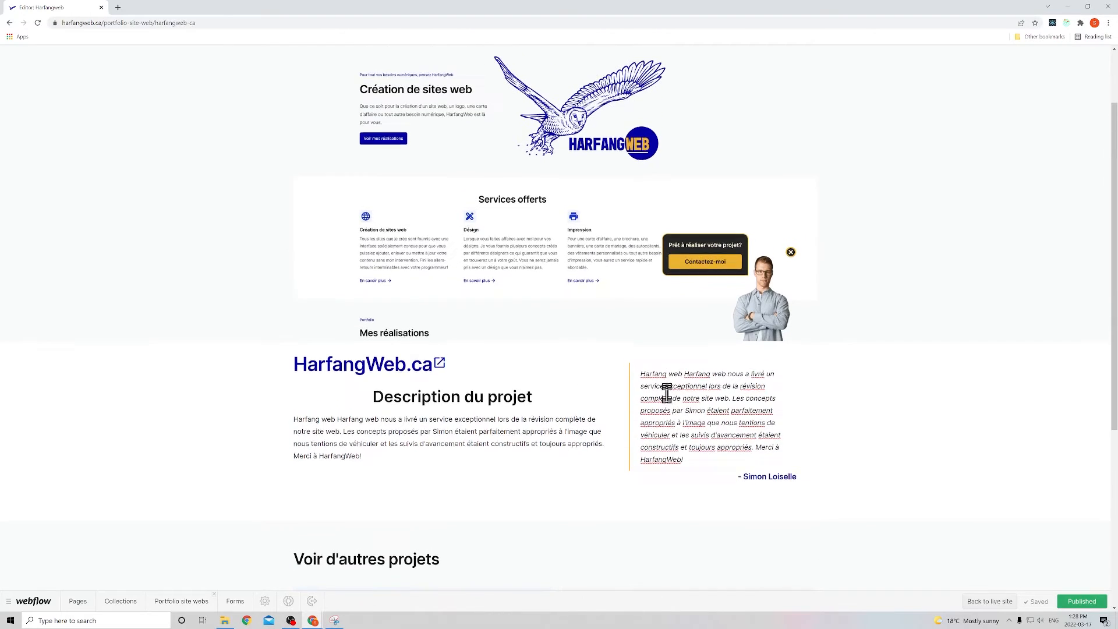
- Delete the duplicated 'Harfang web' so the quote begins 'Harfang web nous a livré…'
click(712, 376)
drag(728, 376, 691, 377)
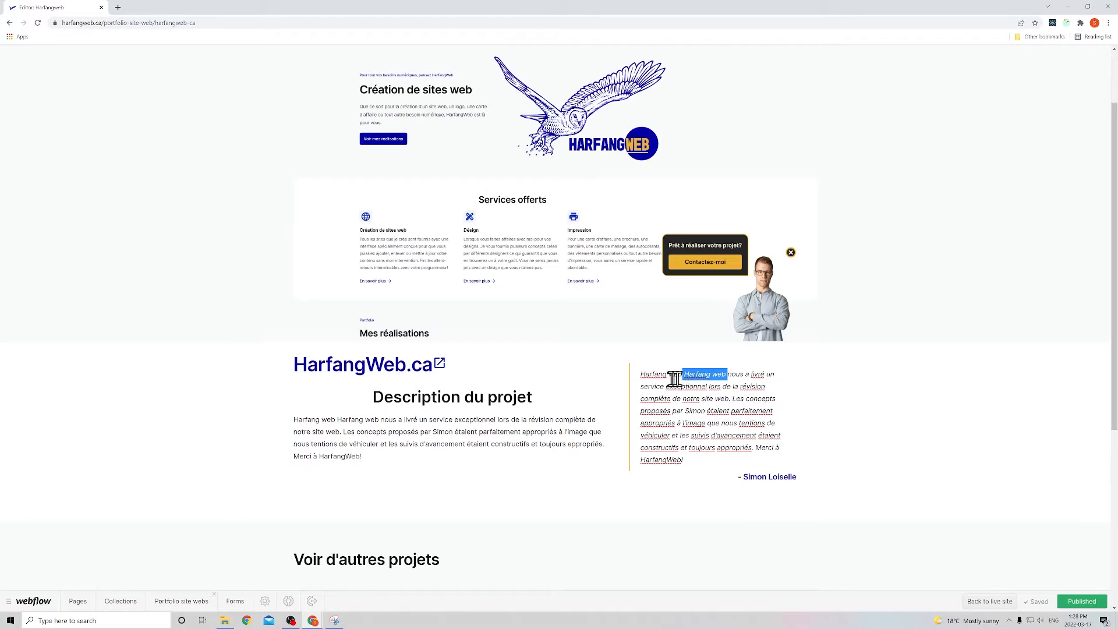
click(727, 406)
scroll(483, 473, up, 2)
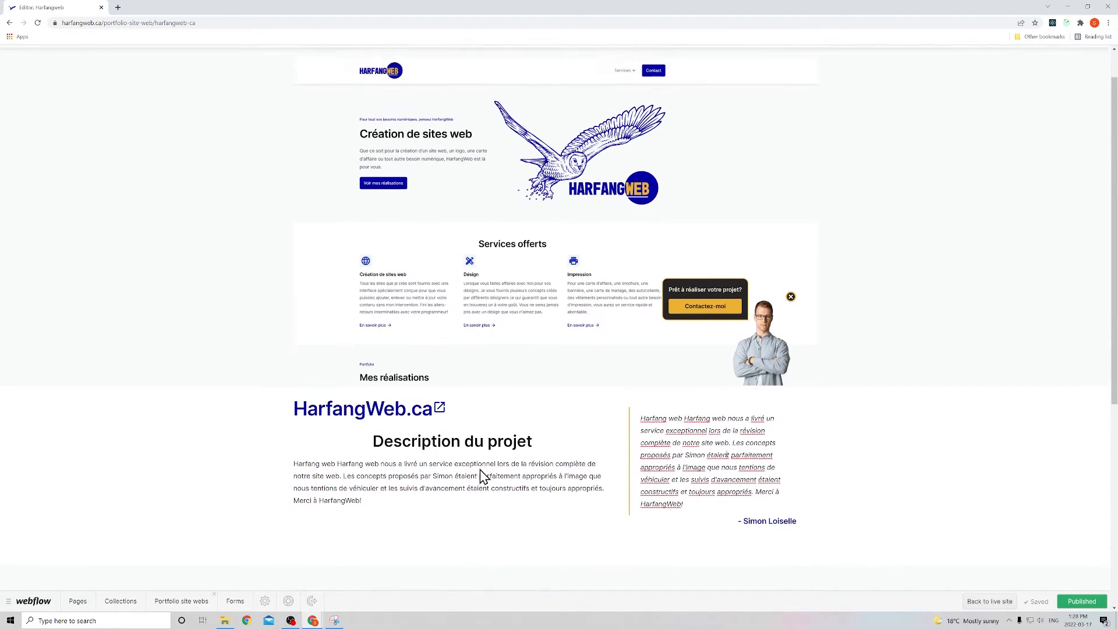
scroll(504, 456, down, 1)
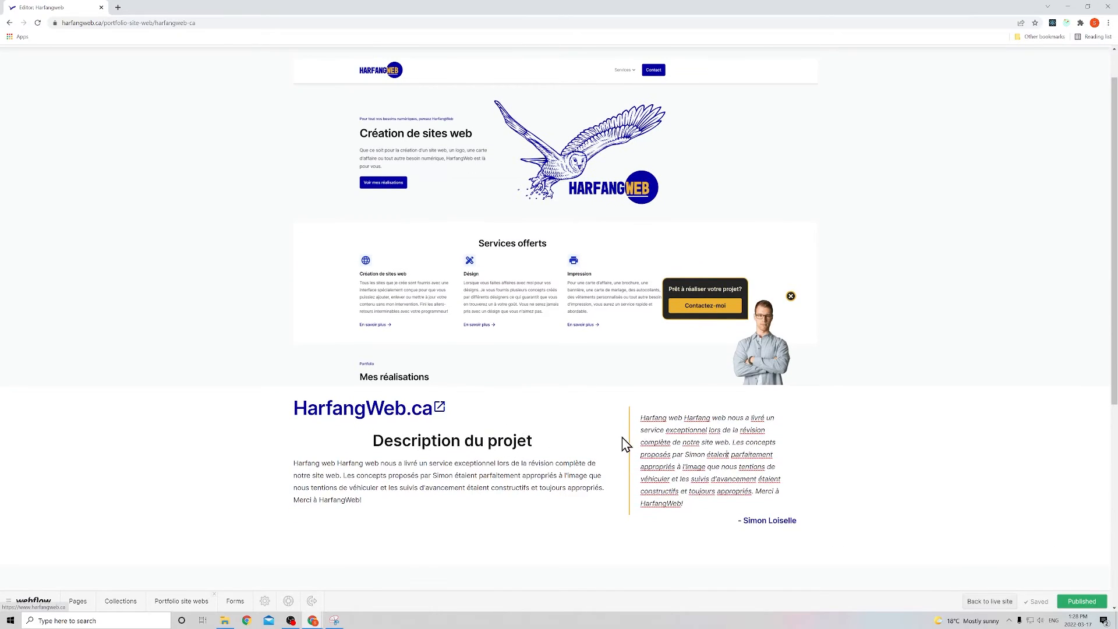
drag(728, 420, 685, 421)
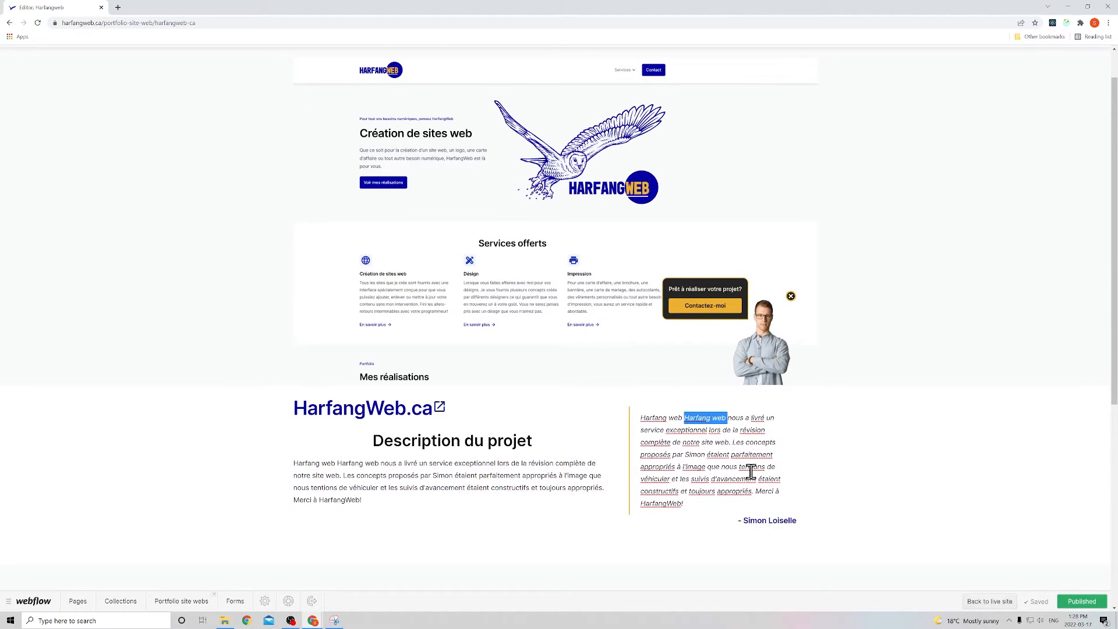
key(BackSpace)
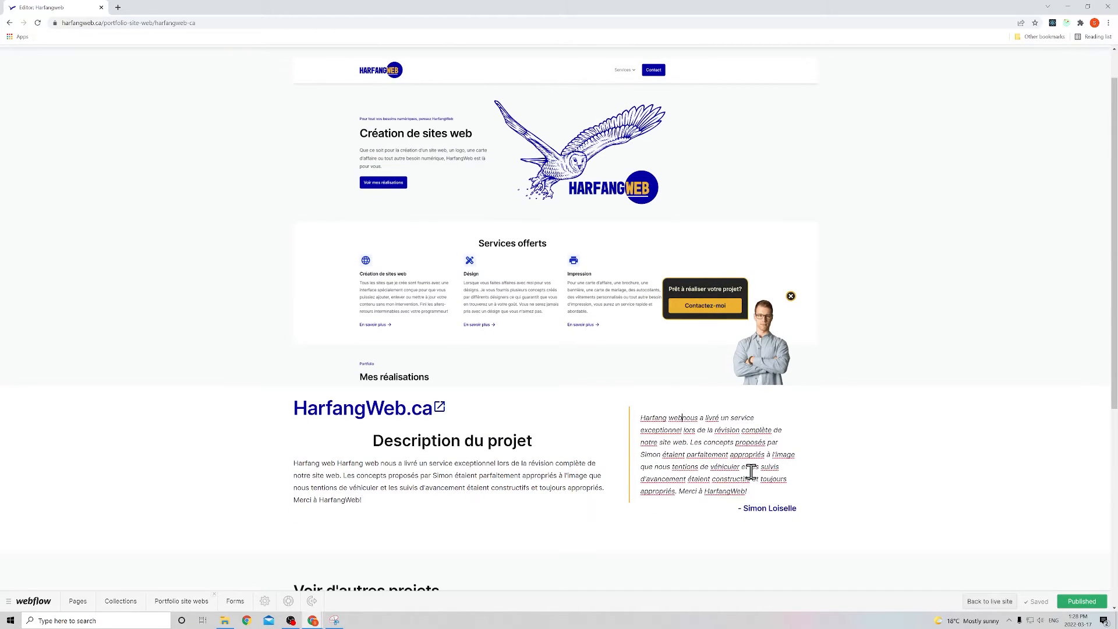
click(844, 453)
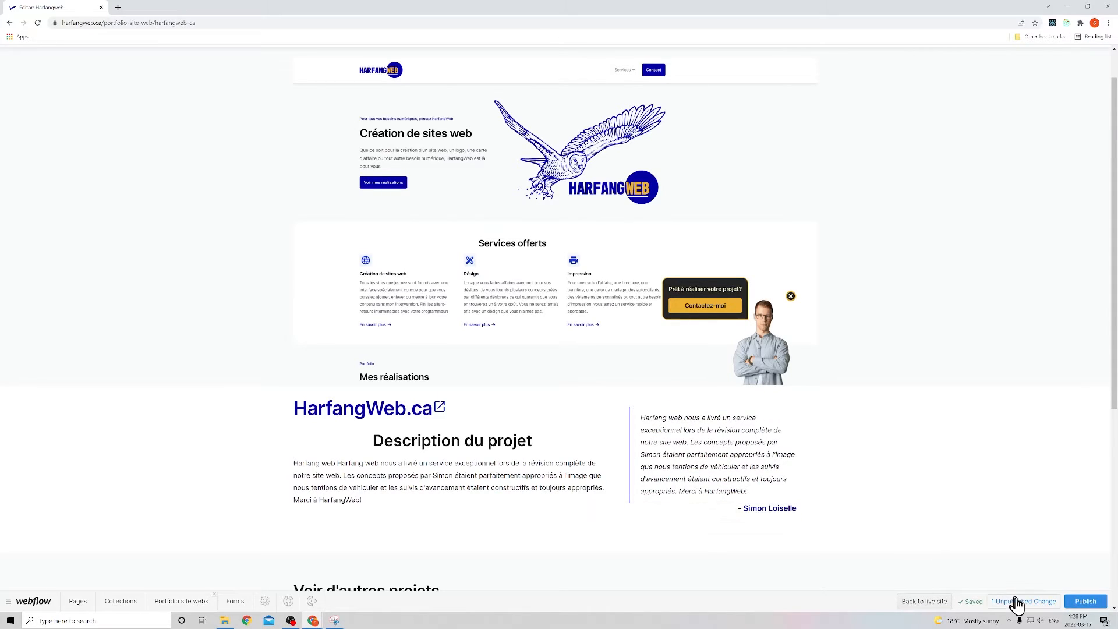
- Publish the 1 pending change containing the corrected testimonial
click(1084, 605)
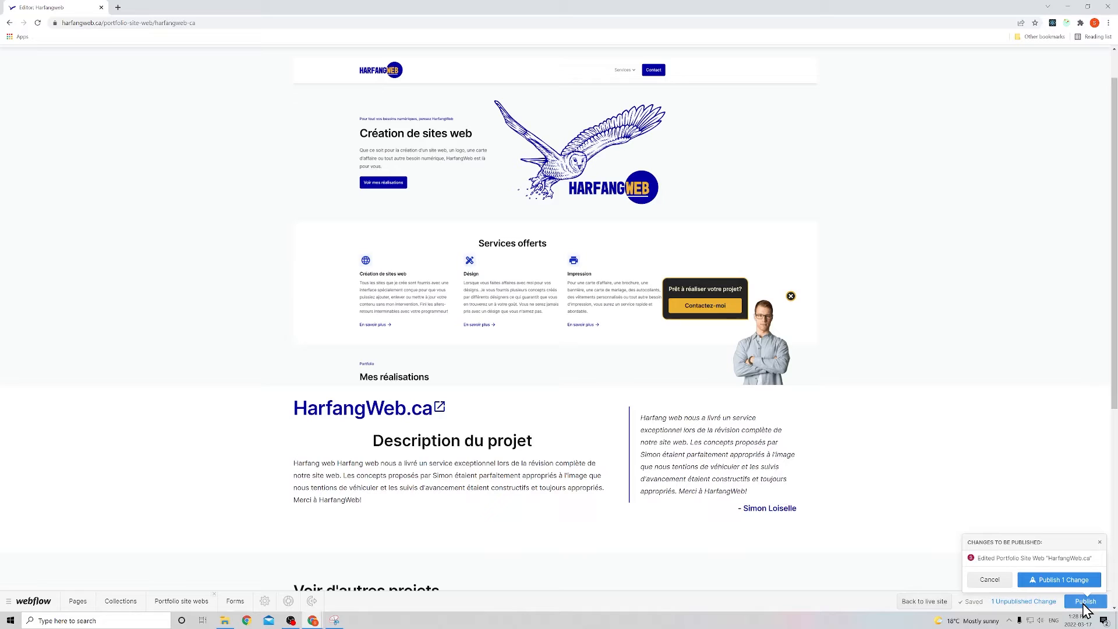
click(1042, 579)
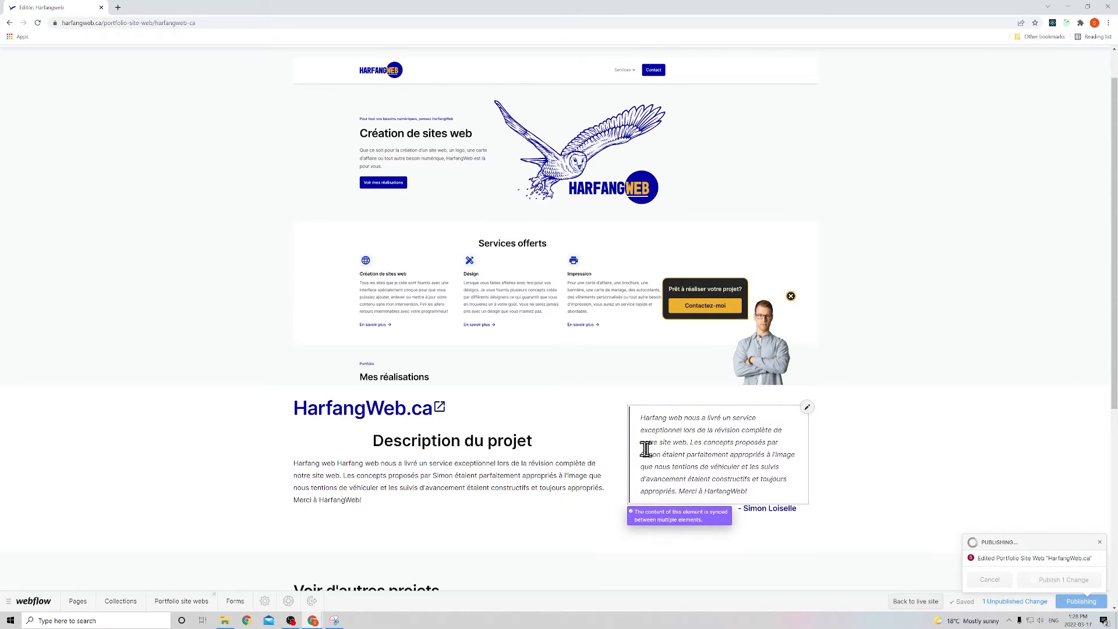
scroll(612, 413, up, 1)
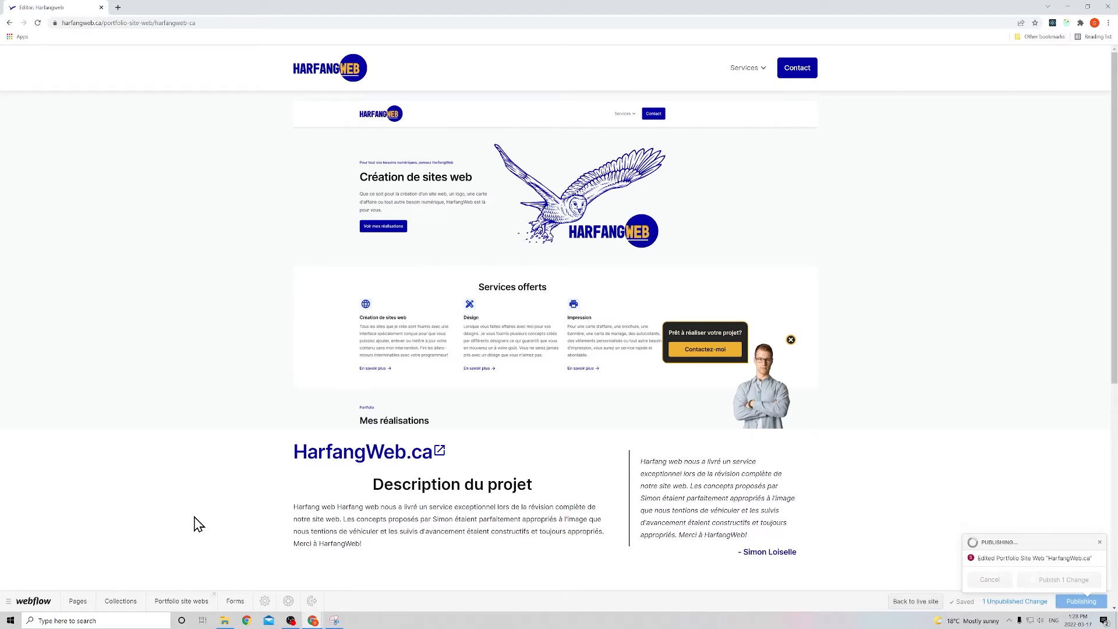
- Return to the Accueil home page through the Pages list
click(77, 601)
click(886, 68)
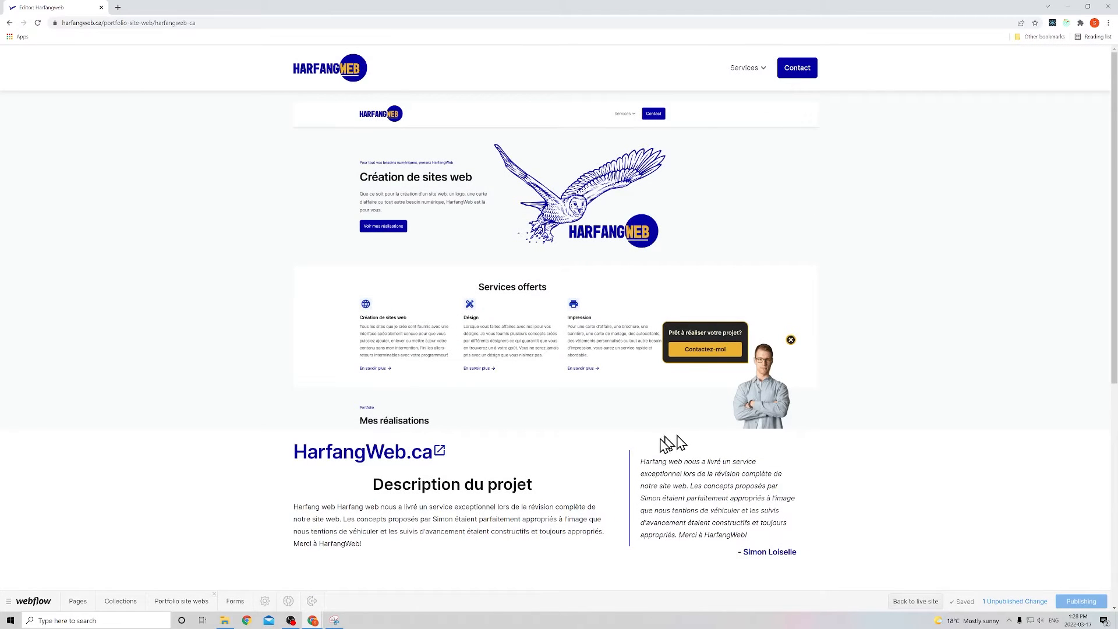
click(78, 601)
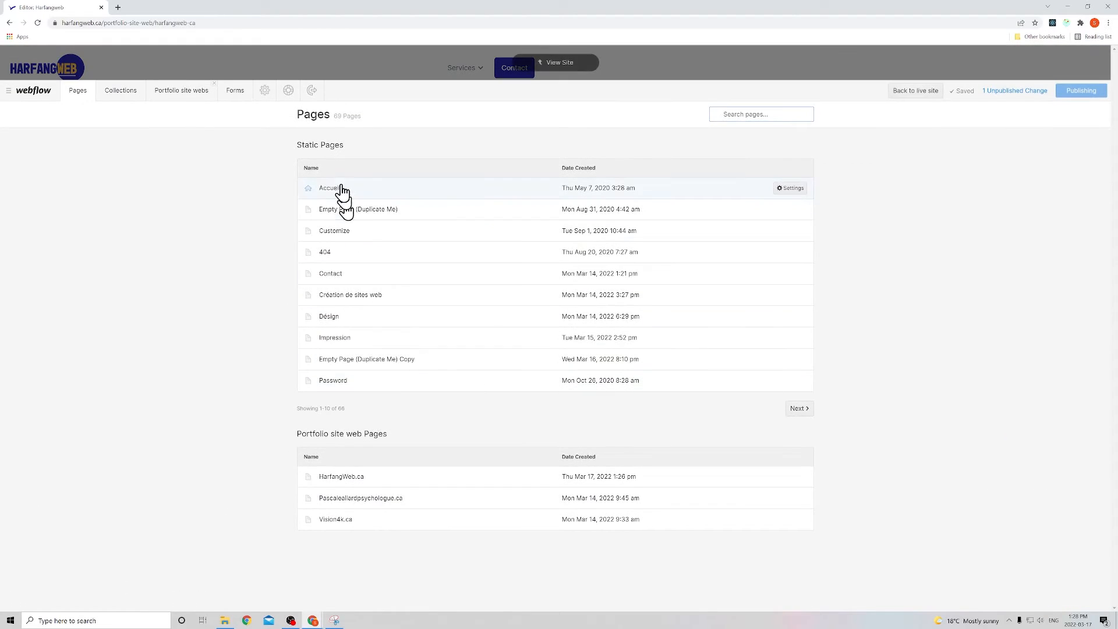
click(342, 190)
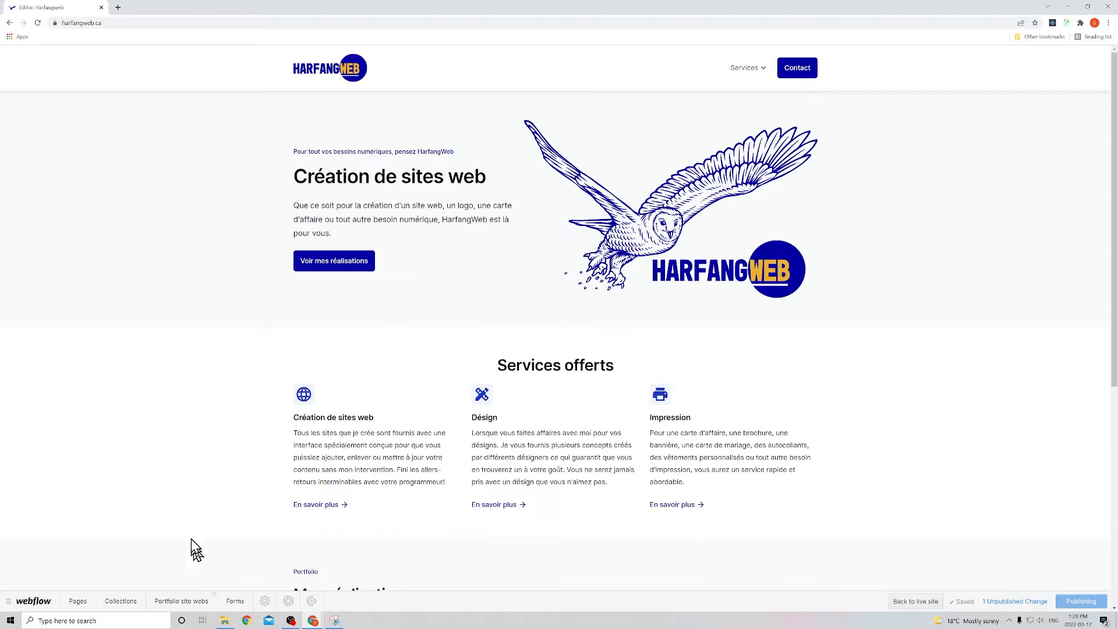
scroll(318, 416, down, 8)
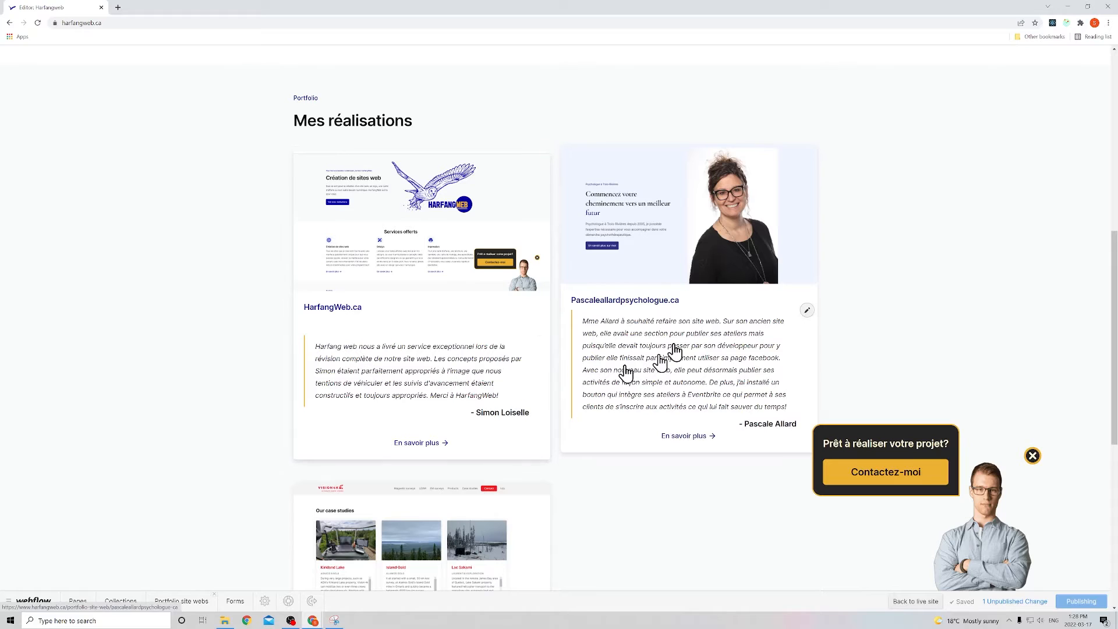
scroll(499, 395, down, 2)
scroll(559, 444, up, 3)
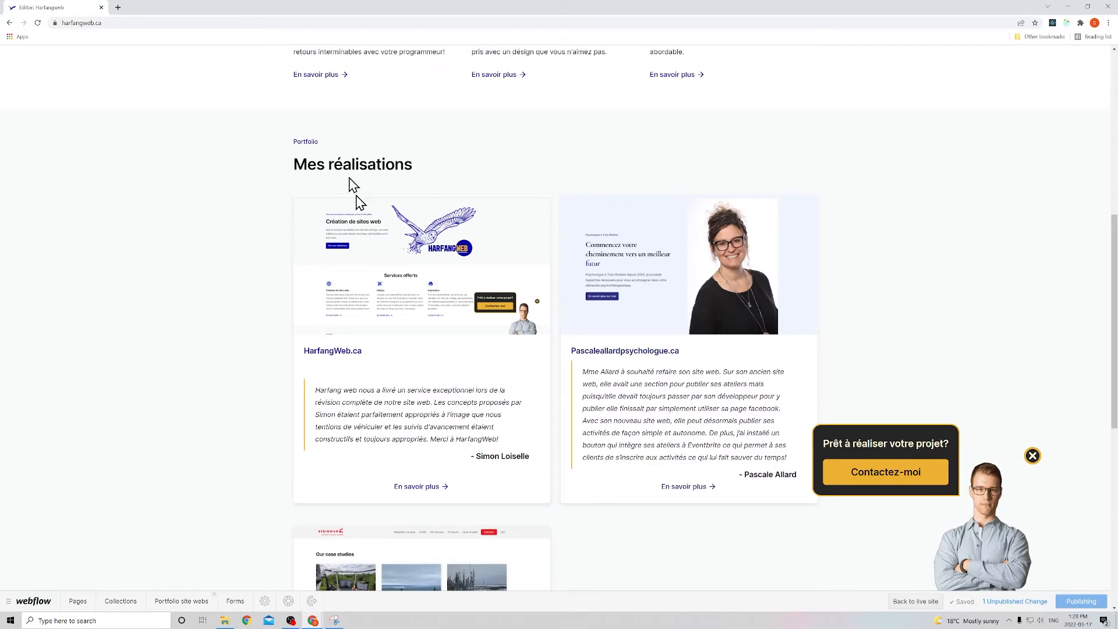
scroll(652, 472, up, 5)
scroll(652, 443, up, 2)
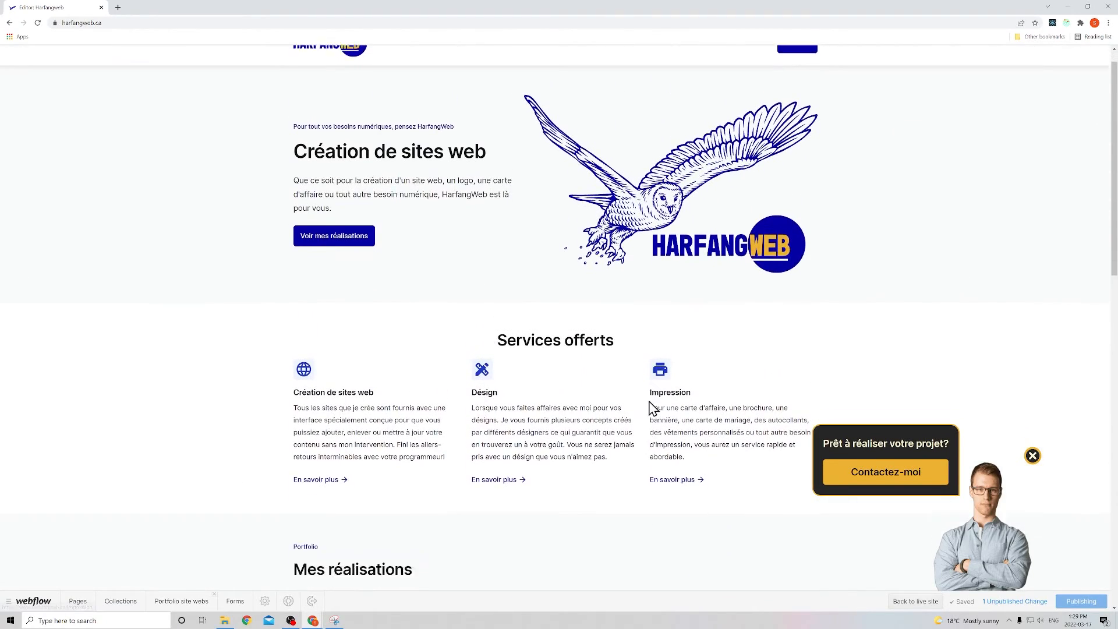
scroll(637, 399, down, 8)
scroll(511, 350, down, 1)
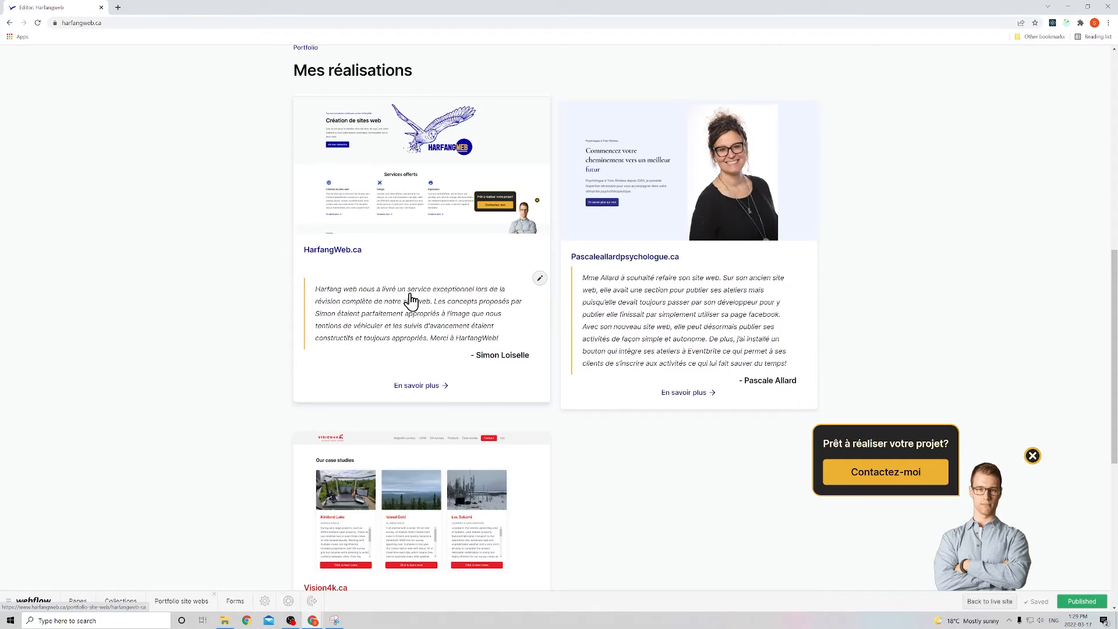
scroll(412, 299, down, 1)
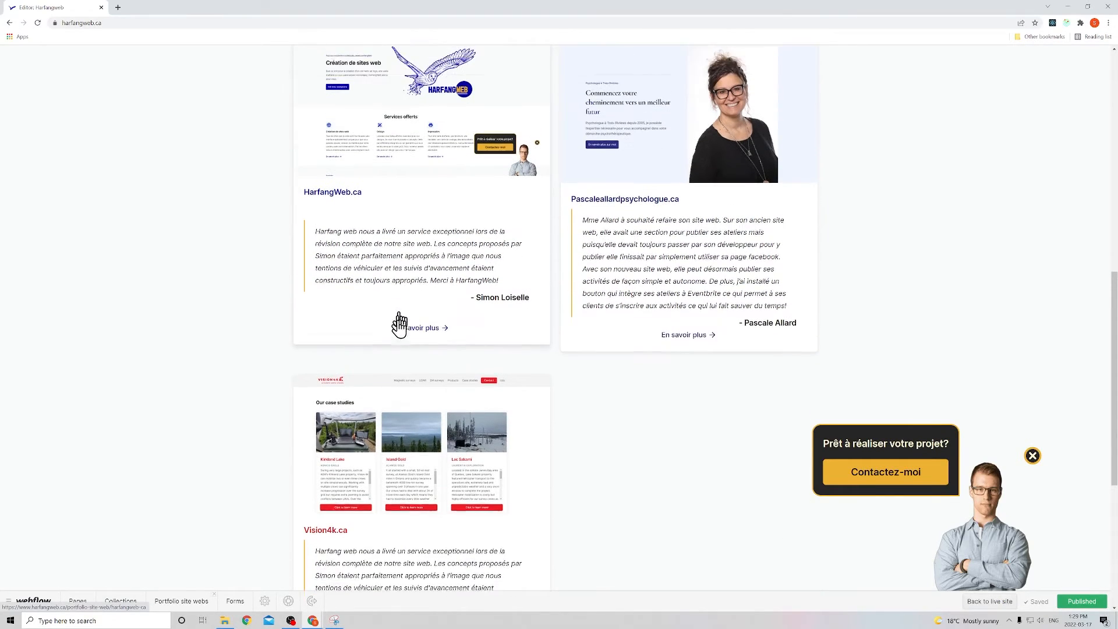
scroll(408, 335, up, 1)
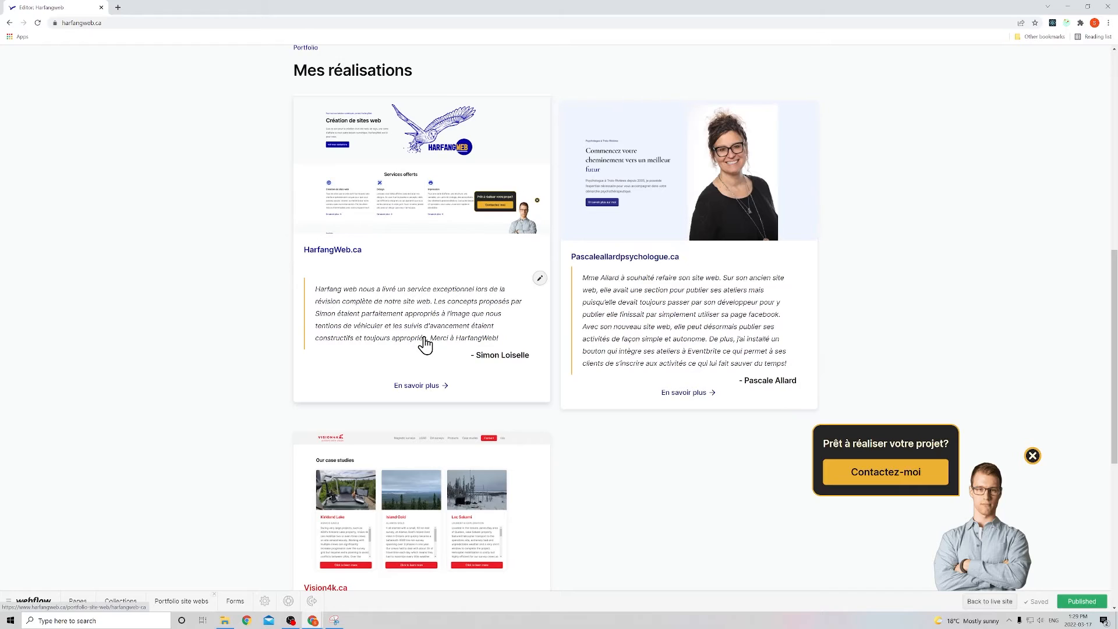
scroll(429, 350, up, 1)
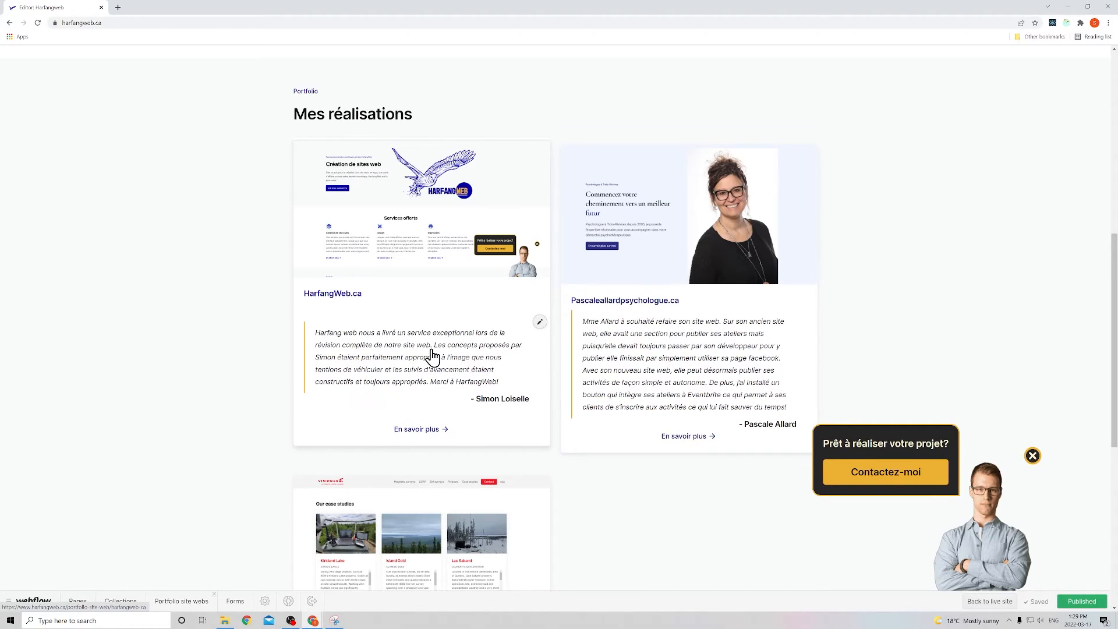
scroll(432, 357, up, 8)
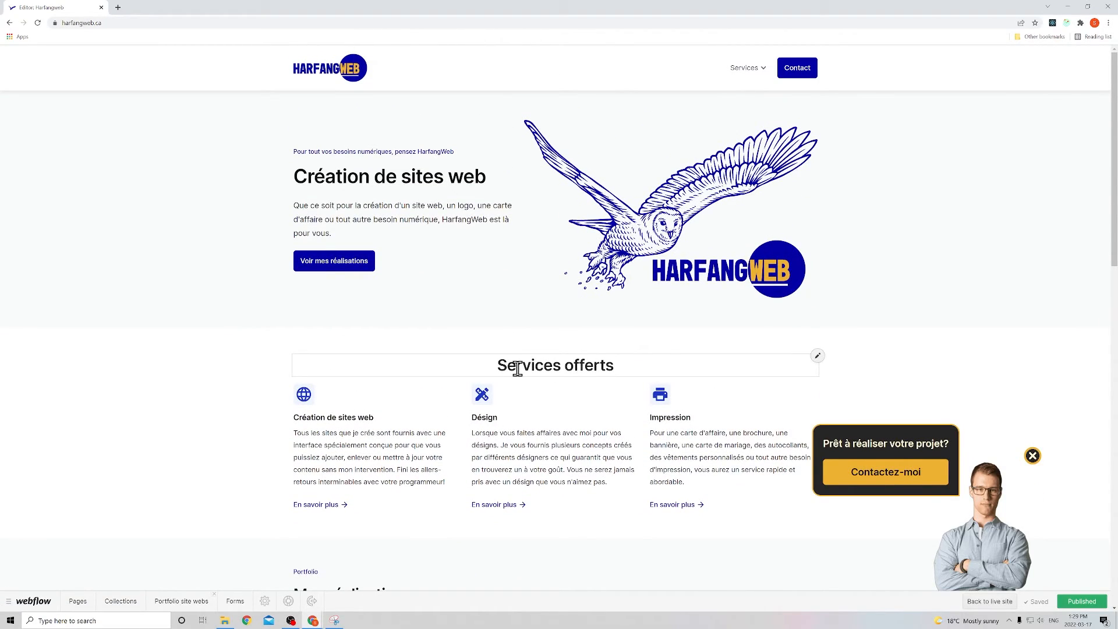
scroll(504, 413, down, 5)
scroll(508, 427, down, 2)
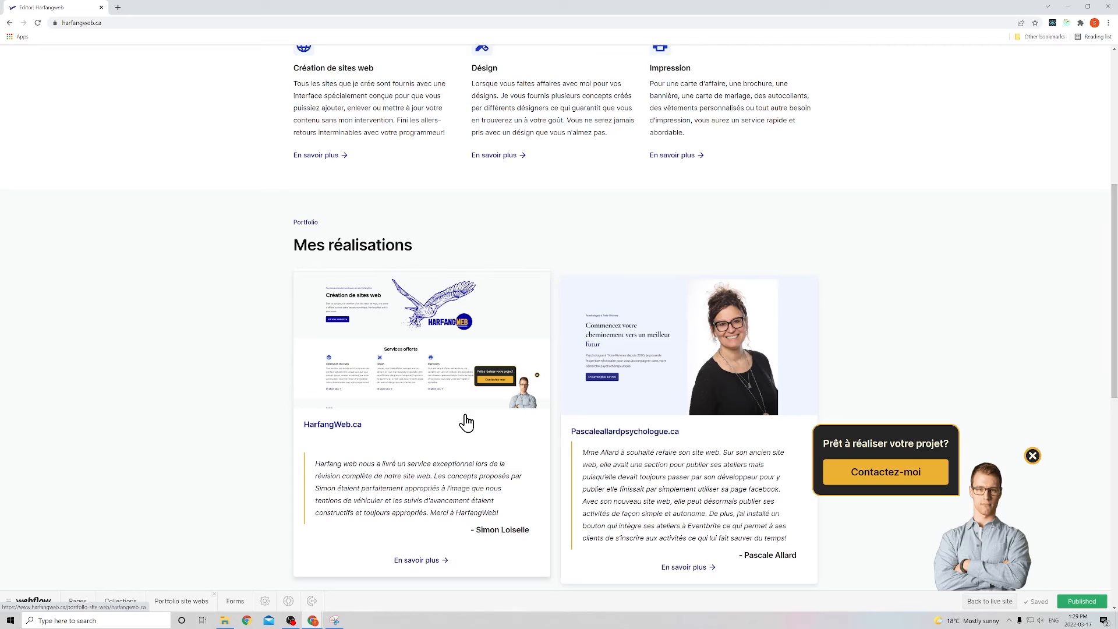
scroll(547, 444, up, 6)
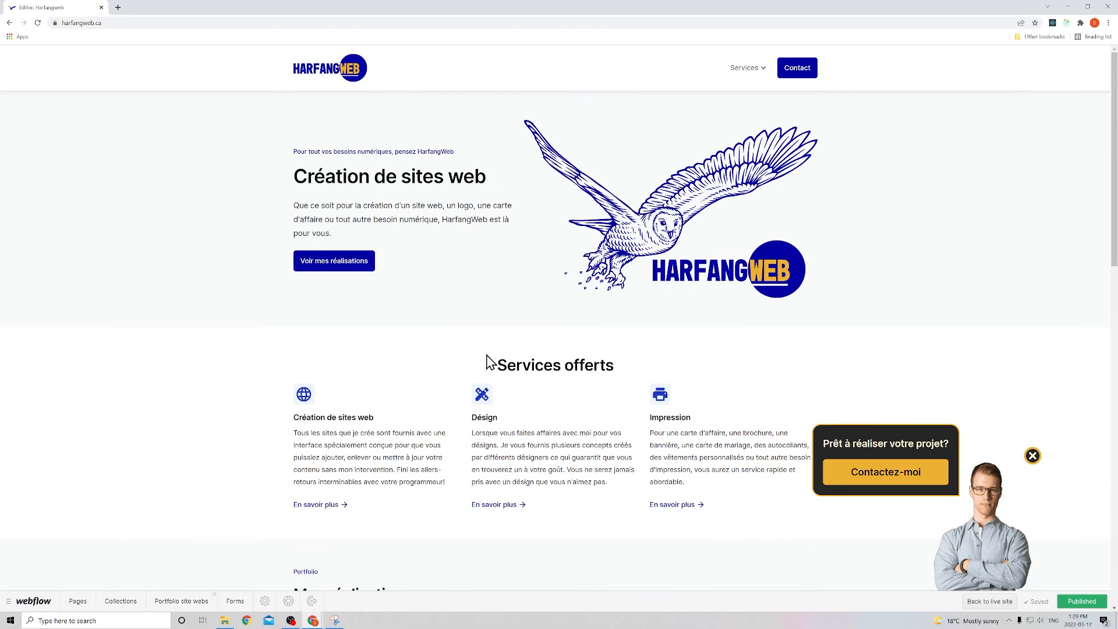